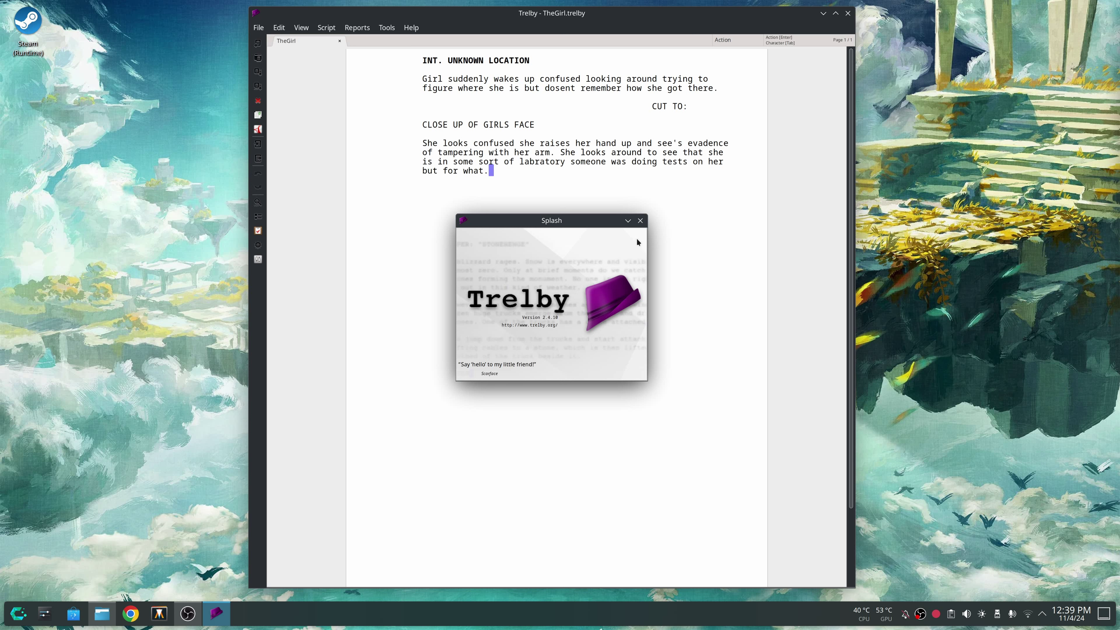
pyautogui.click(640, 221)
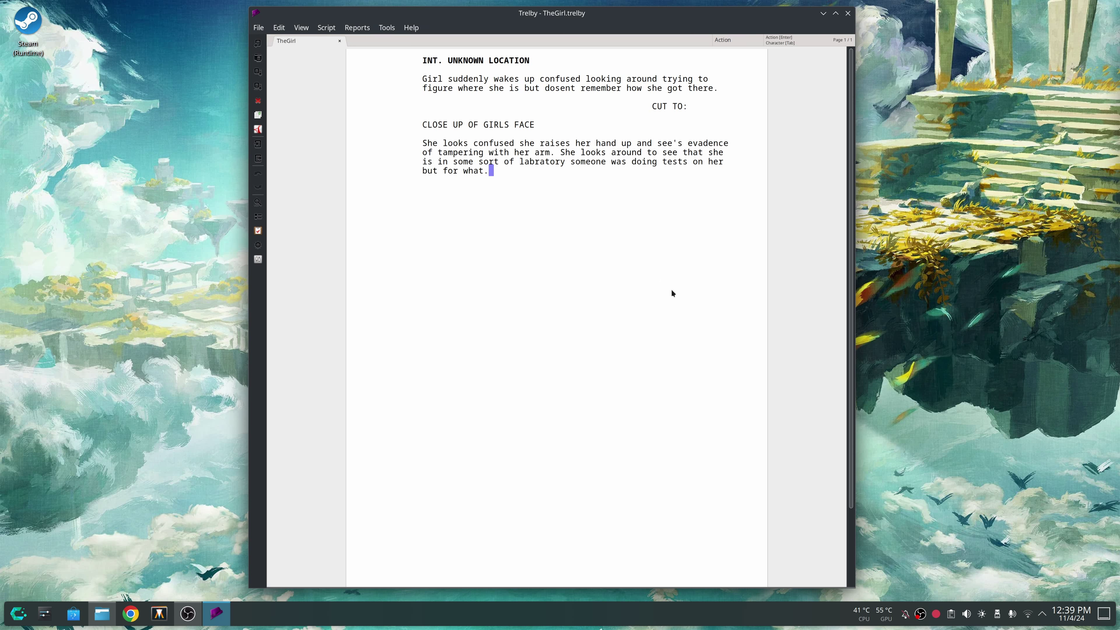
pyautogui.click(429, 125)
pyautogui.click(563, 79)
pyautogui.click(537, 144)
pyautogui.click(660, 108)
pyautogui.click(484, 170)
# - Add a new character cue MAN below the last action paragraph
pyautogui.press('Return')
pyautogui.rightClick(441, 191)
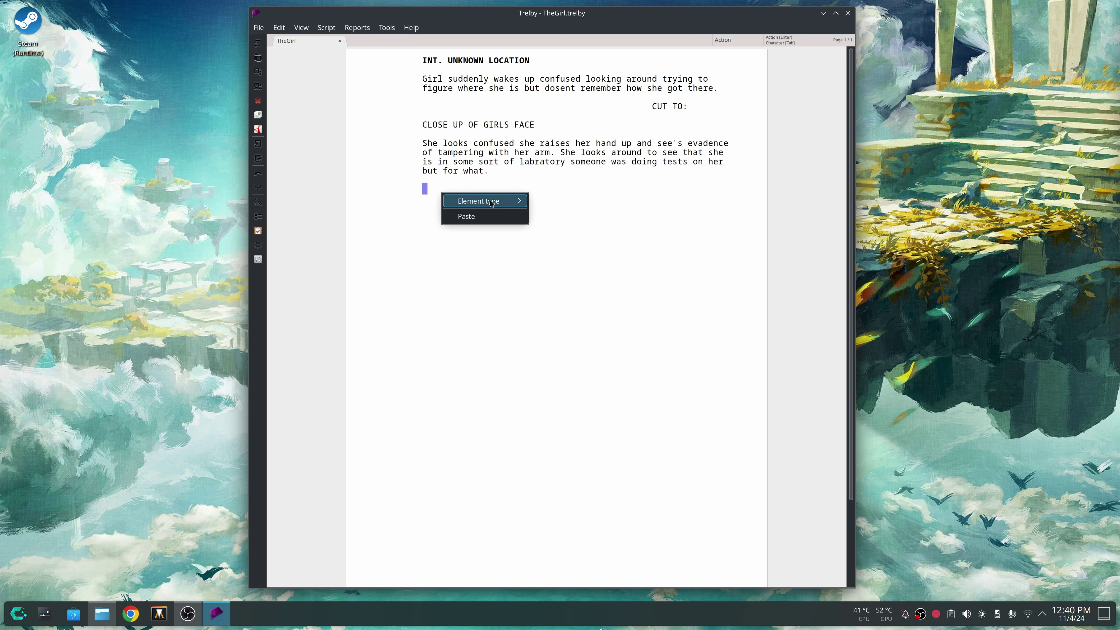
pyautogui.moveTo(491, 202)
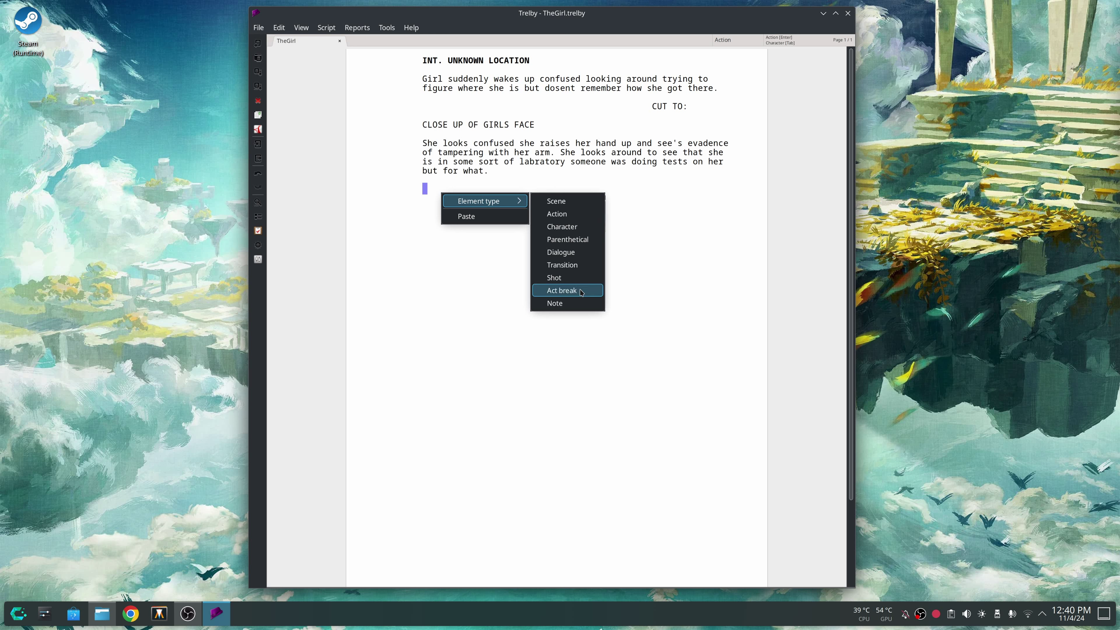
pyautogui.click(569, 228)
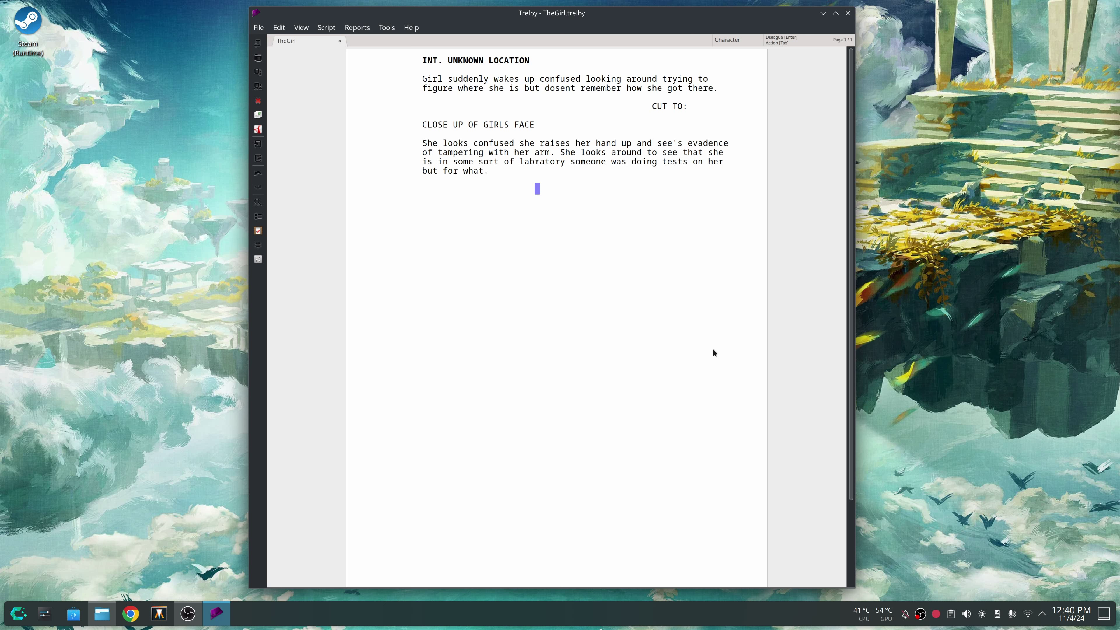
pyautogui.write('MAN')
pyautogui.press('Return')
# - Add the parenthetical (O.C. talking) under MAN and start a dialogue line below it
pyautogui.rightClick(482, 201)
pyautogui.moveTo(521, 205)
pyautogui.click(598, 245)
pyautogui.write('O>')
pyautogui.write('C.')
pyautogui.write(' talking')
pyautogui.press('Right')
pyautogui.press('Return')
# - Give MAN the dialogue line 'You have woken up'
pyautogui.rightClick(476, 209)
pyautogui.moveTo(520, 218)
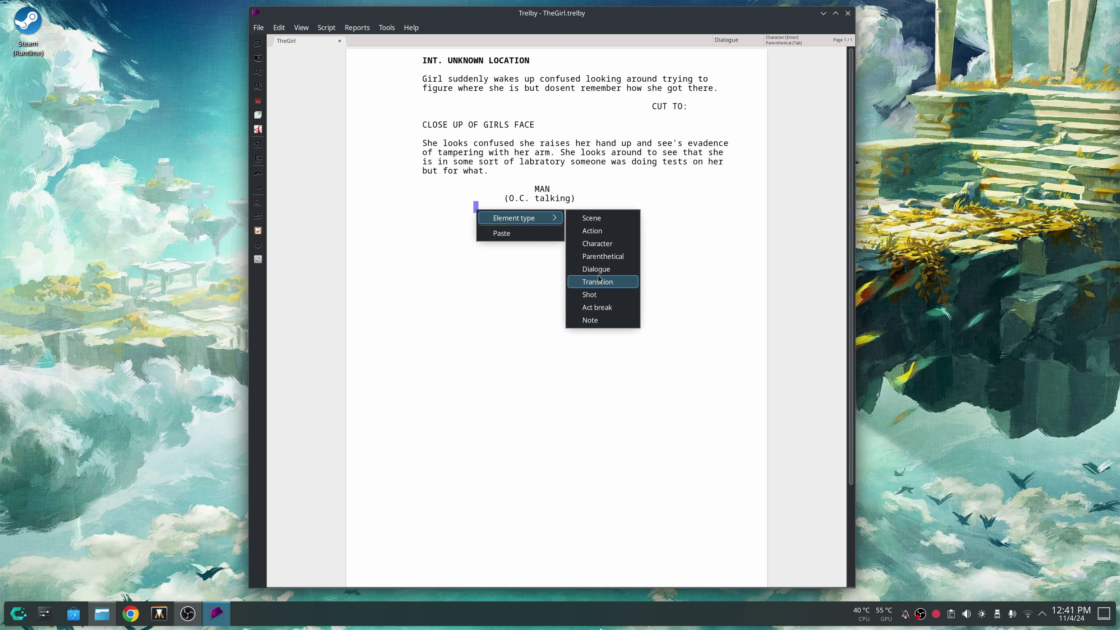
pyautogui.click(802, 207)
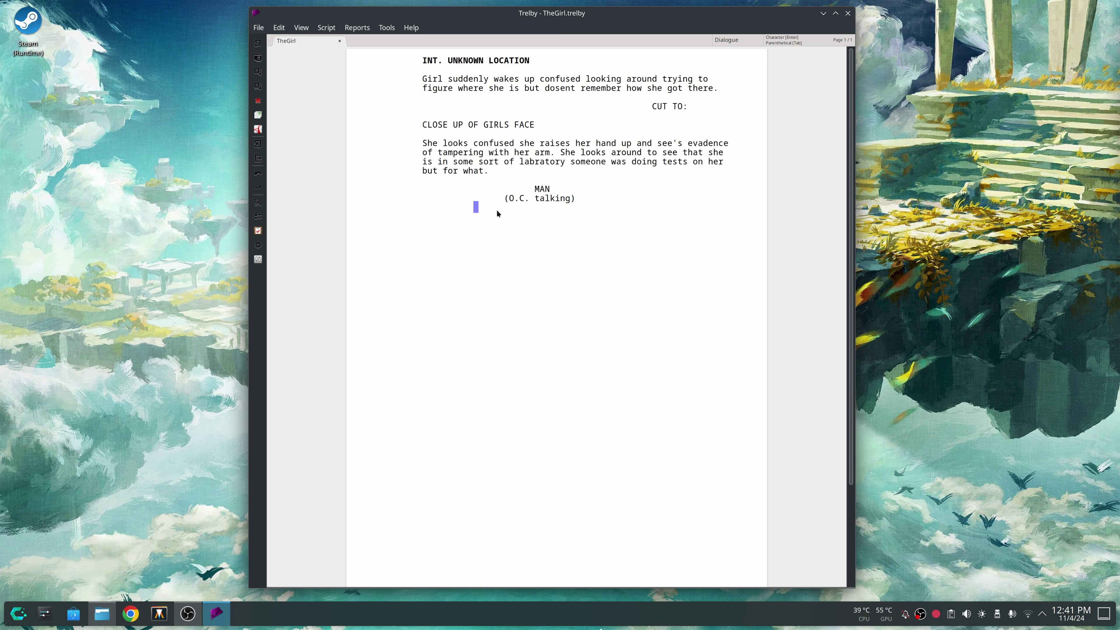
pyautogui.write('You have woken up')
# - Add the character GIRL with the parenthetical (looking confused at man)
pyautogui.press('Return')
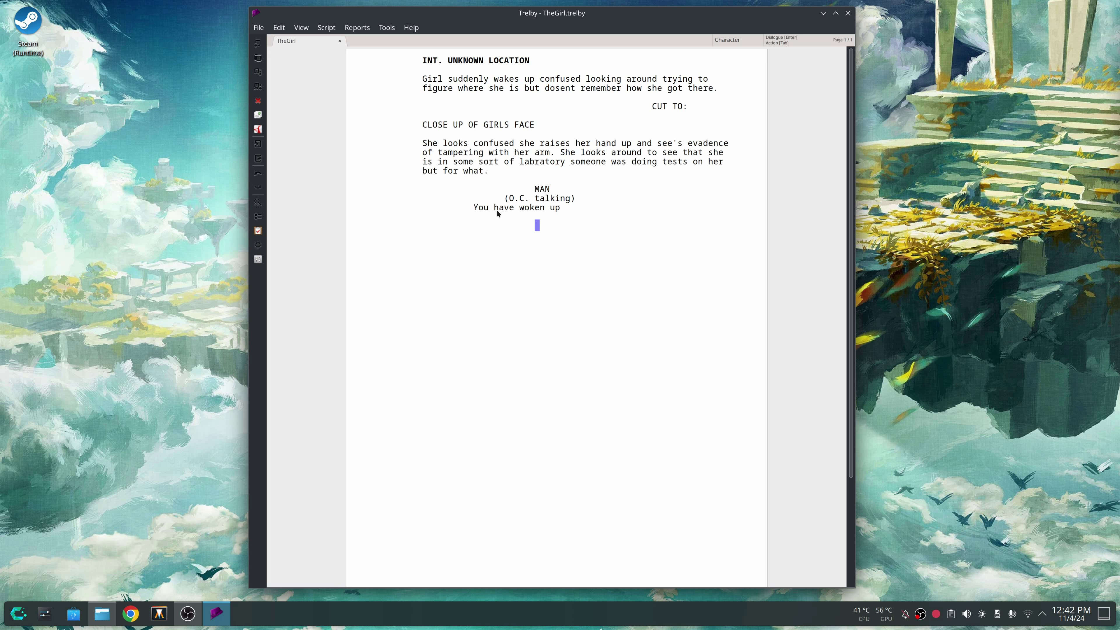
pyautogui.write('GIRL')
pyautogui.press('Return')
pyautogui.press('Tab')
pyautogui.write('looking confus')
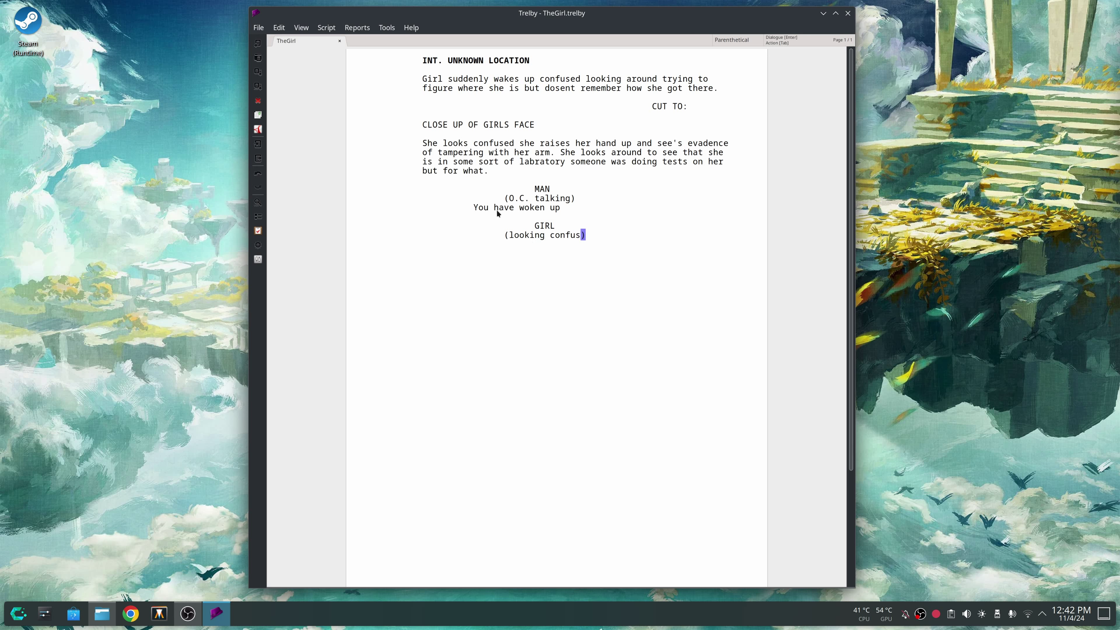
pyautogui.write('ed at man')
# - Give GIRL the line 'What am I doing here did you bring me here.'
pyautogui.press('End')
pyautogui.press('Return')
pyautogui.write('What am I')
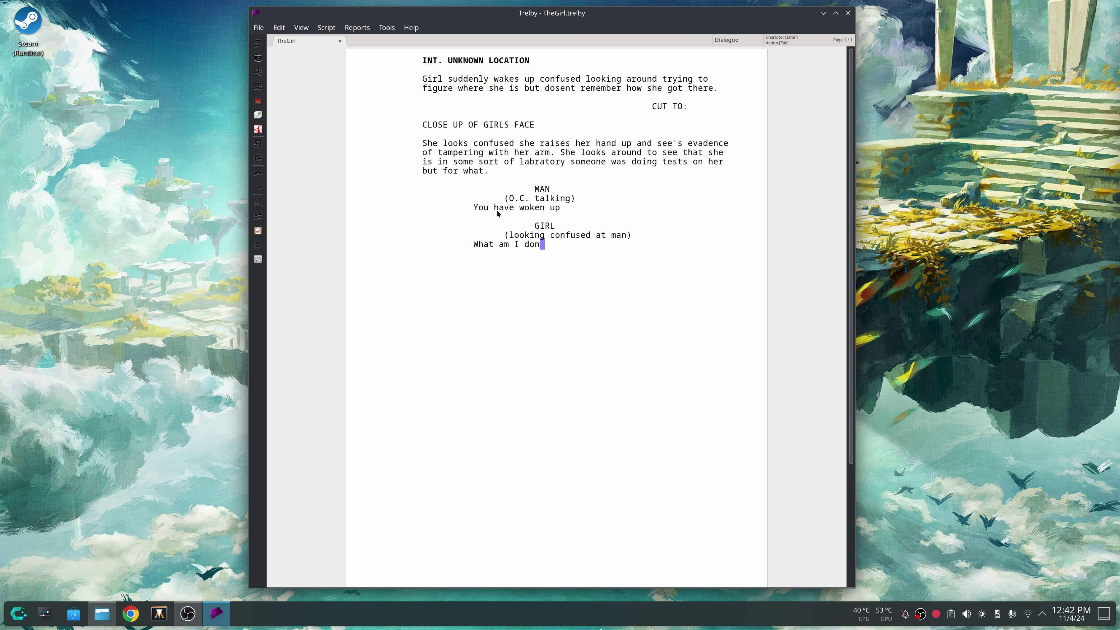
pyautogui.press('BackSpace')
pyautogui.write('ing here did you bring me here.')
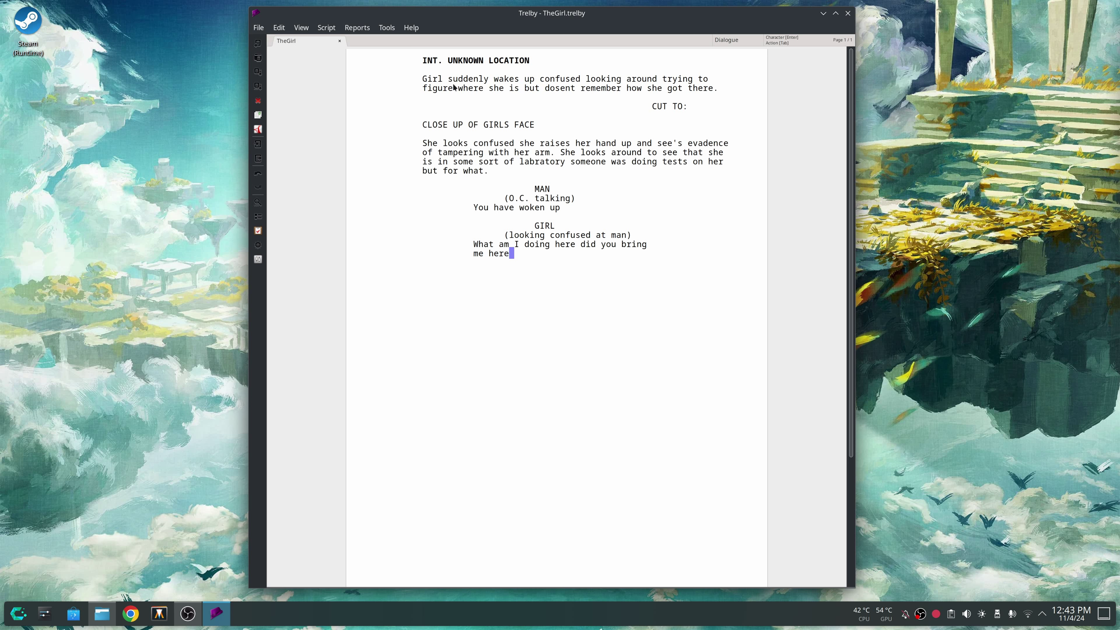
# - Run the spell checker twice from the end of the dialogue, which reports no errors
pyautogui.click(381, 29)
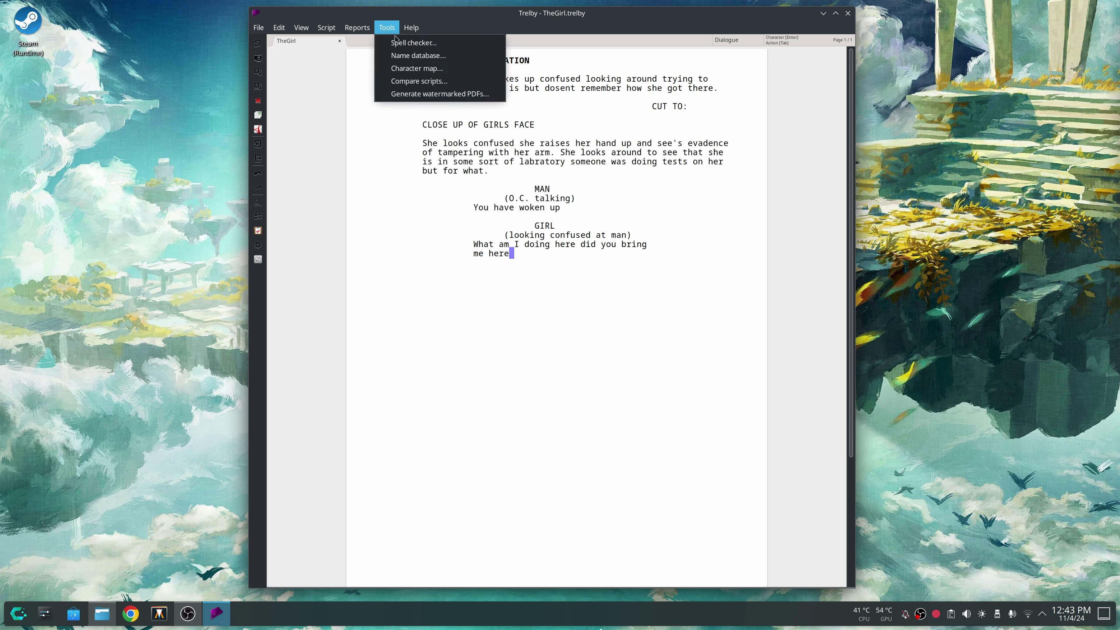
pyautogui.click(399, 43)
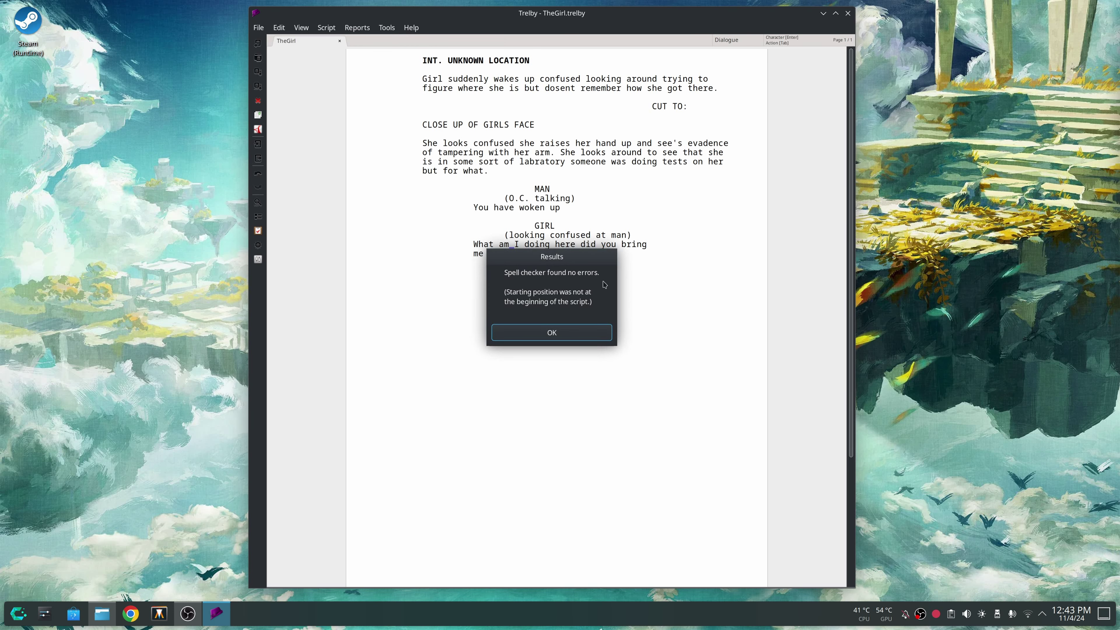
pyautogui.click(559, 333)
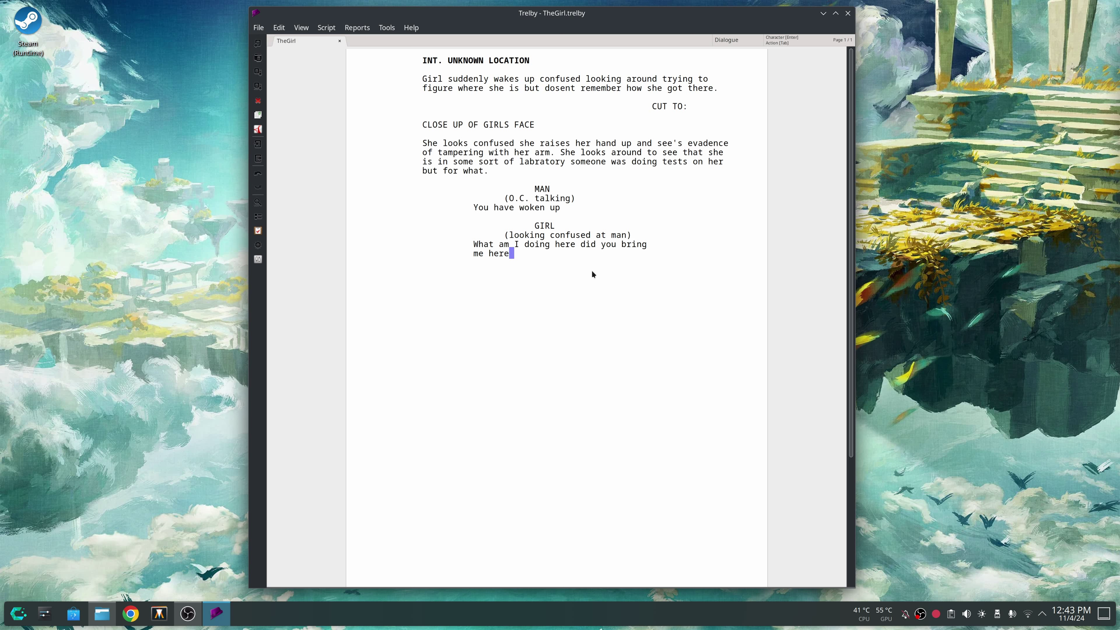
pyautogui.click(632, 244)
pyautogui.click(526, 261)
pyautogui.click(385, 28)
pyautogui.click(395, 44)
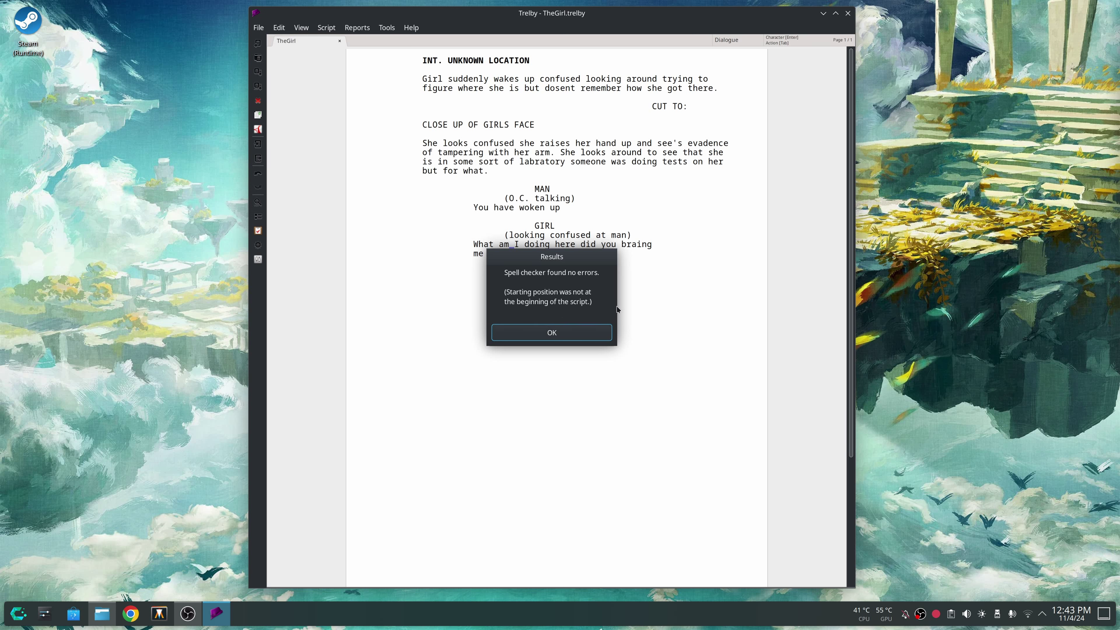
pyautogui.click(565, 334)
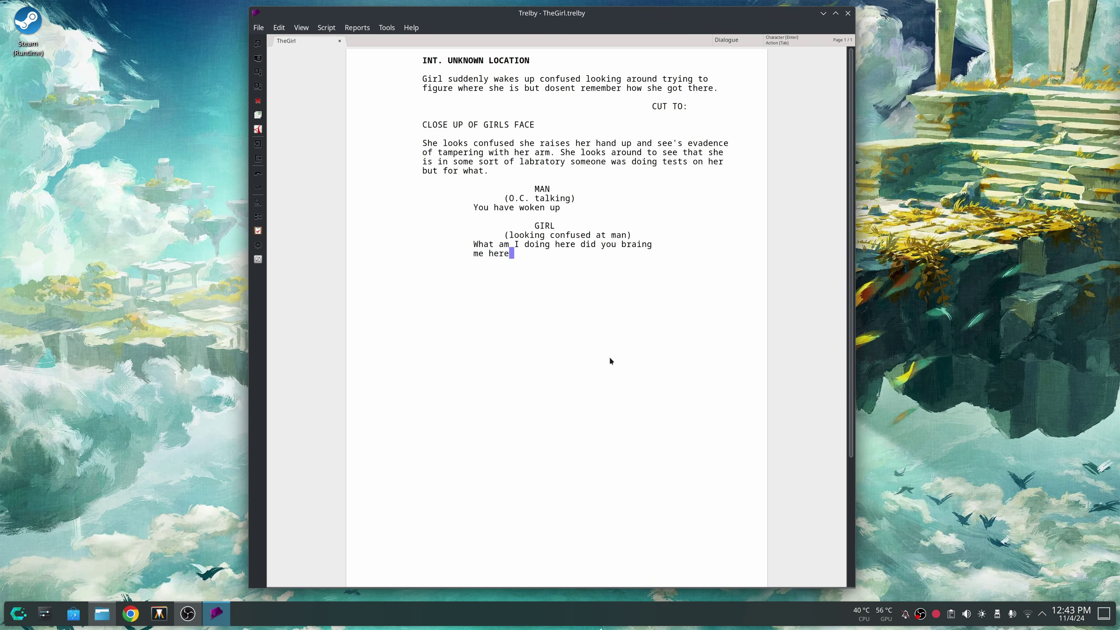
# - Move the caret to the script start and run the spell checker from there
pyautogui.click(422, 61)
pyautogui.click(387, 28)
pyautogui.click(398, 43)
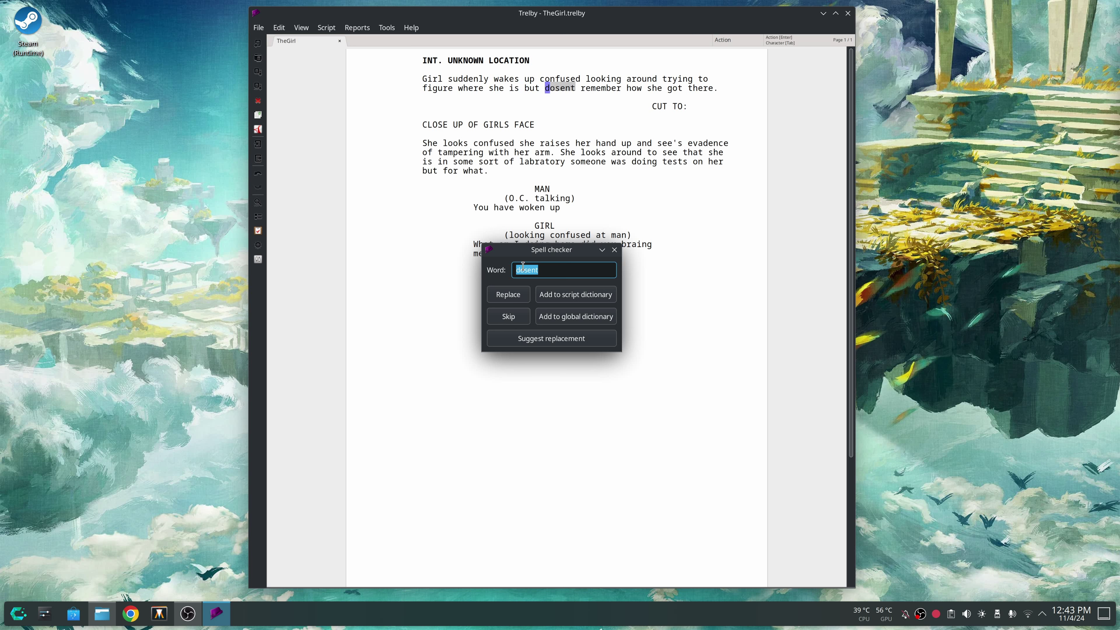
# - Skip the flagged words dosent and see's, leaving both unchanged
pyautogui.click(550, 338)
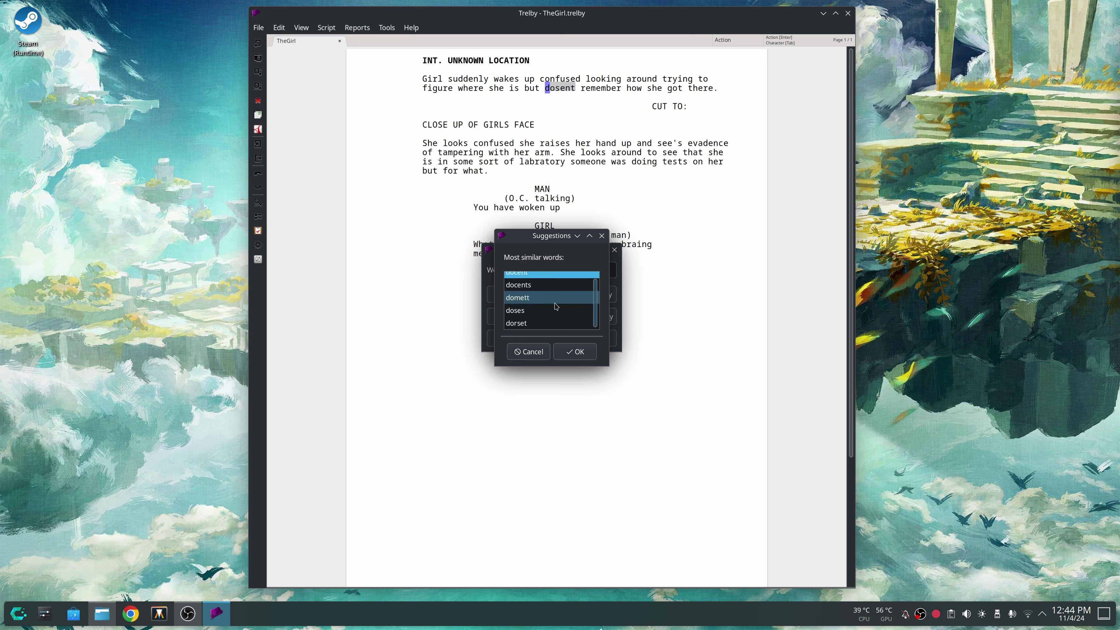
pyautogui.click(529, 351)
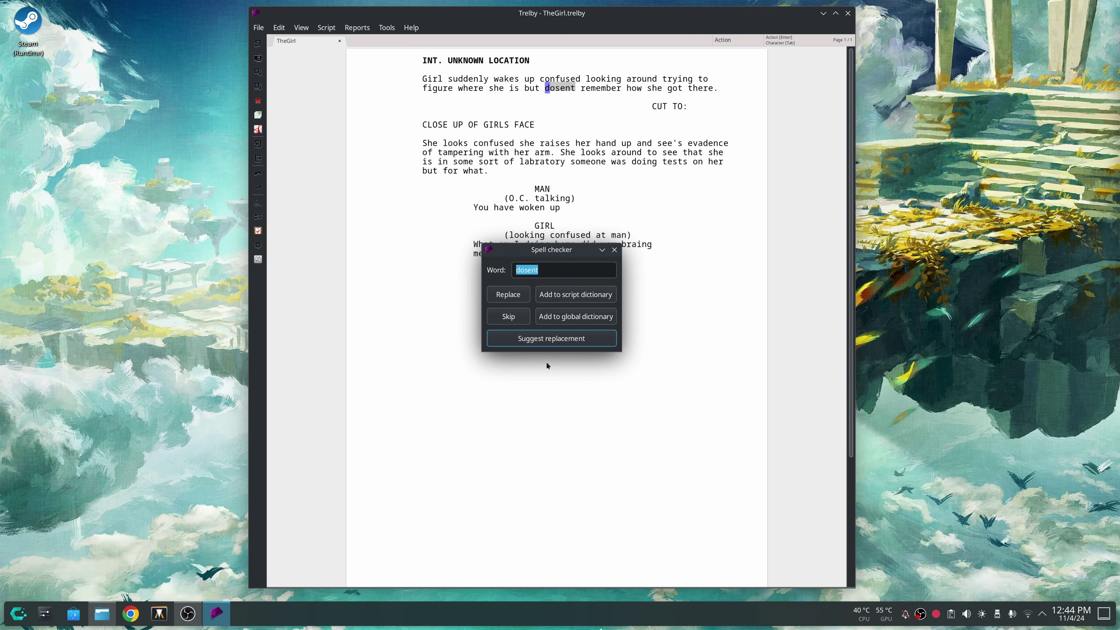
pyautogui.click(520, 321)
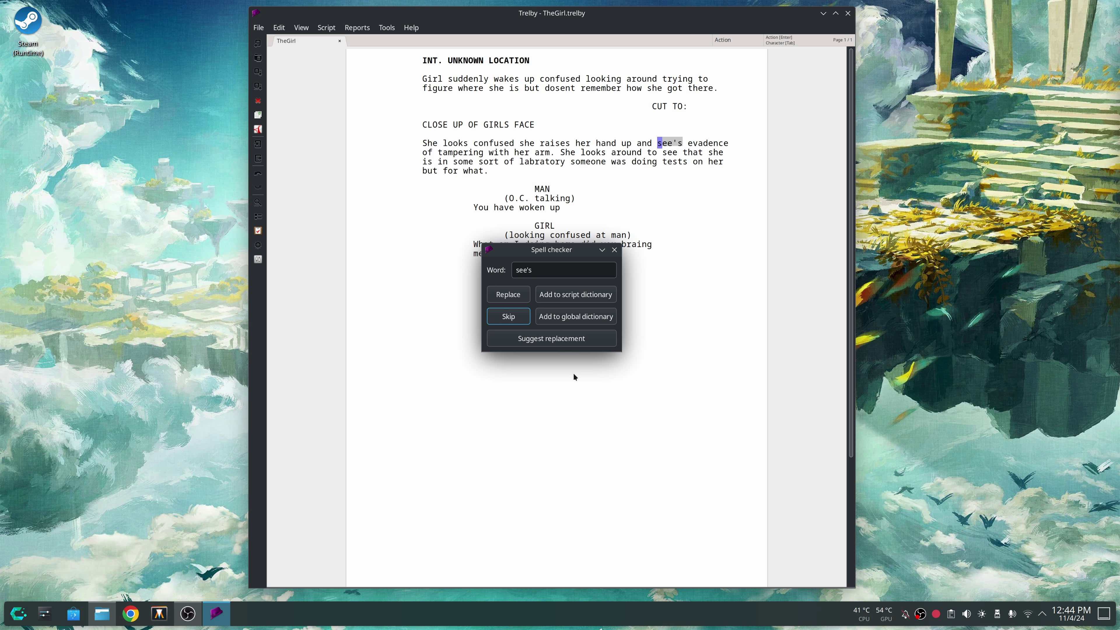
pyautogui.click(558, 338)
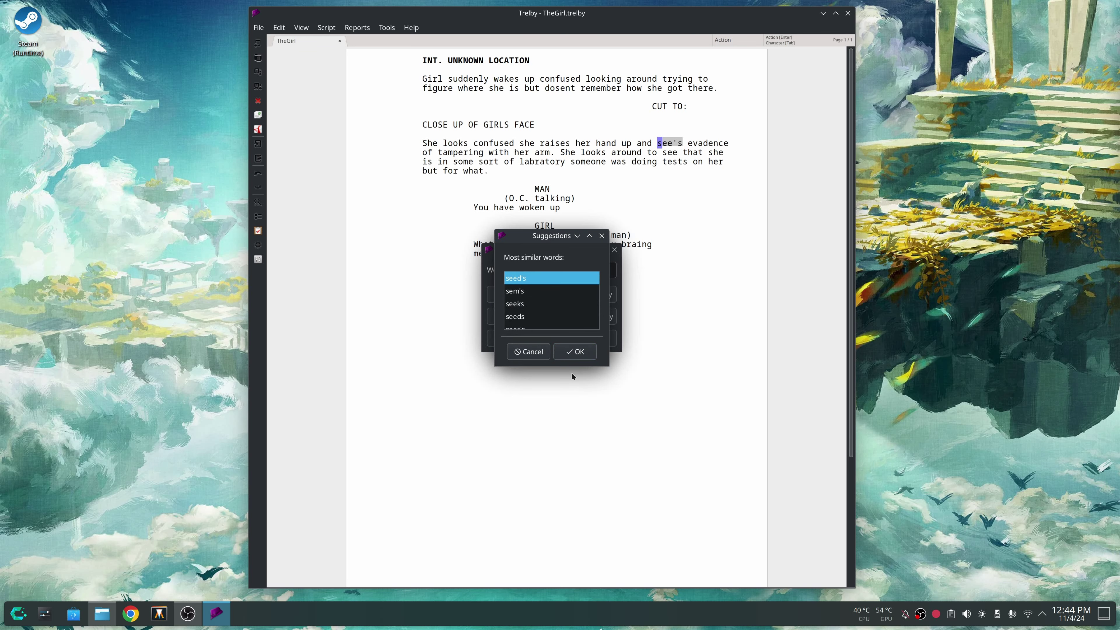
pyautogui.click(529, 355)
pyautogui.press('Return')
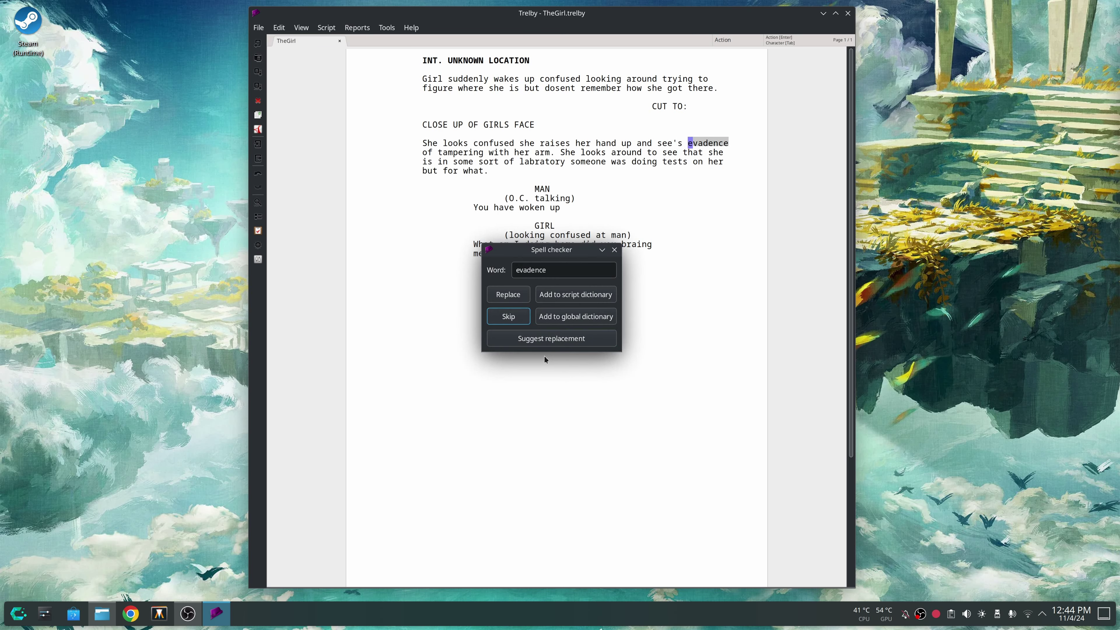
# - Replace evadence with evidence, labratory with laboratory, and braing with bring
pyautogui.click(548, 339)
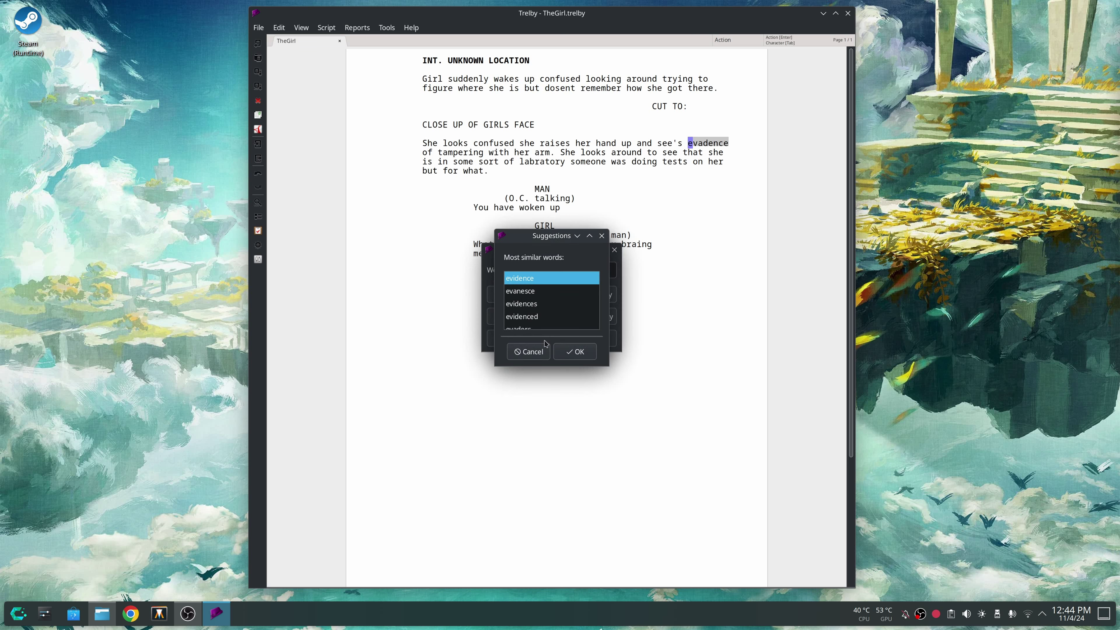
pyautogui.click(570, 350)
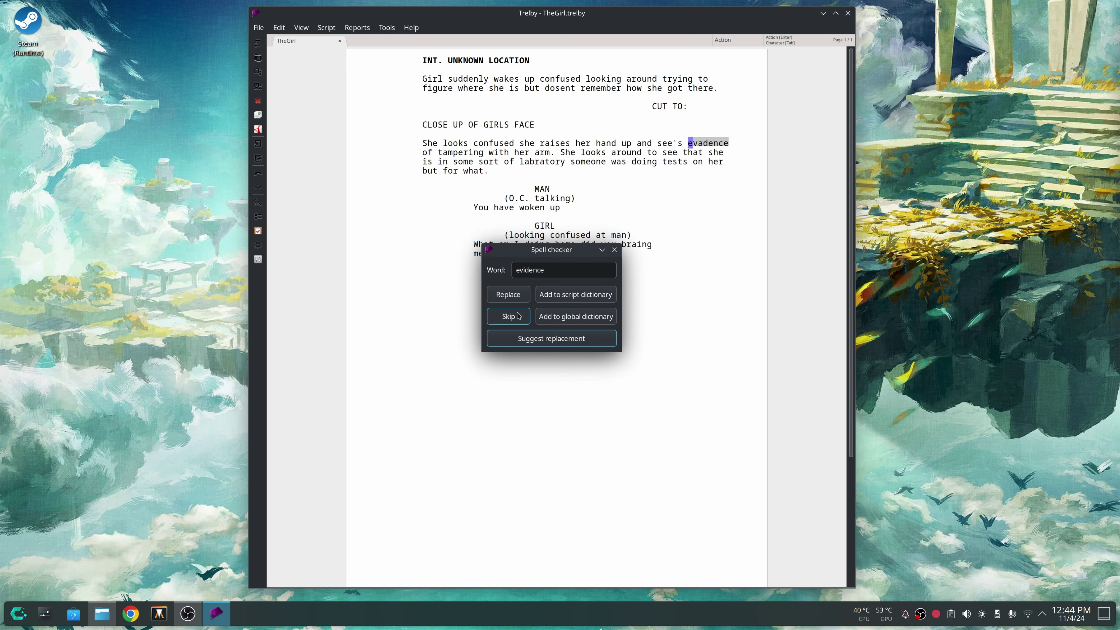
pyautogui.click(513, 296)
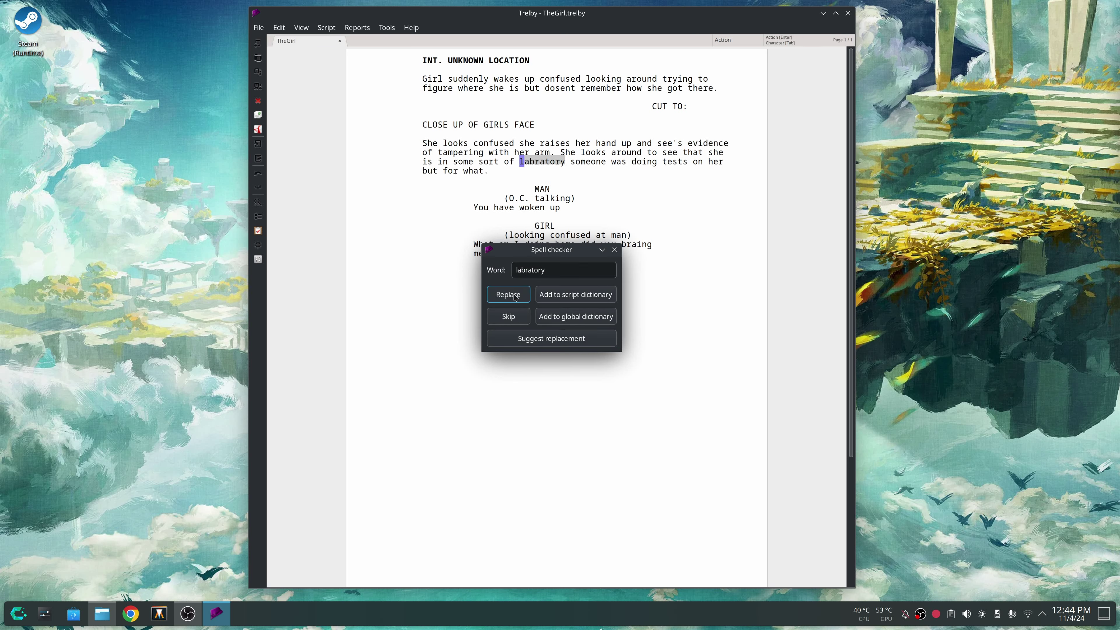
pyautogui.click(551, 339)
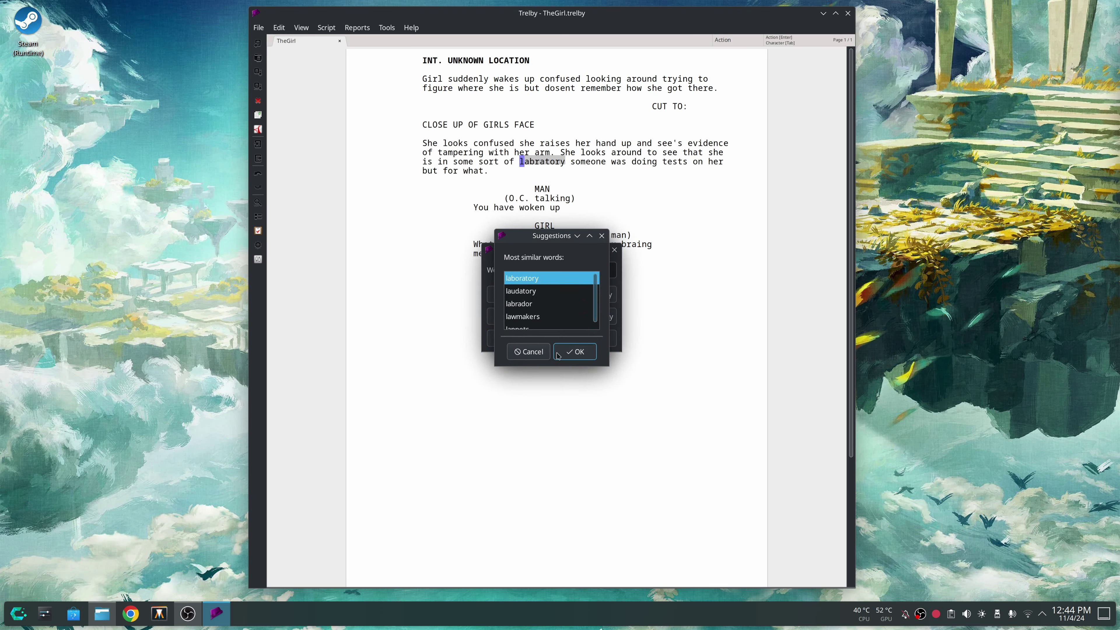
pyautogui.click(575, 352)
pyautogui.click(517, 294)
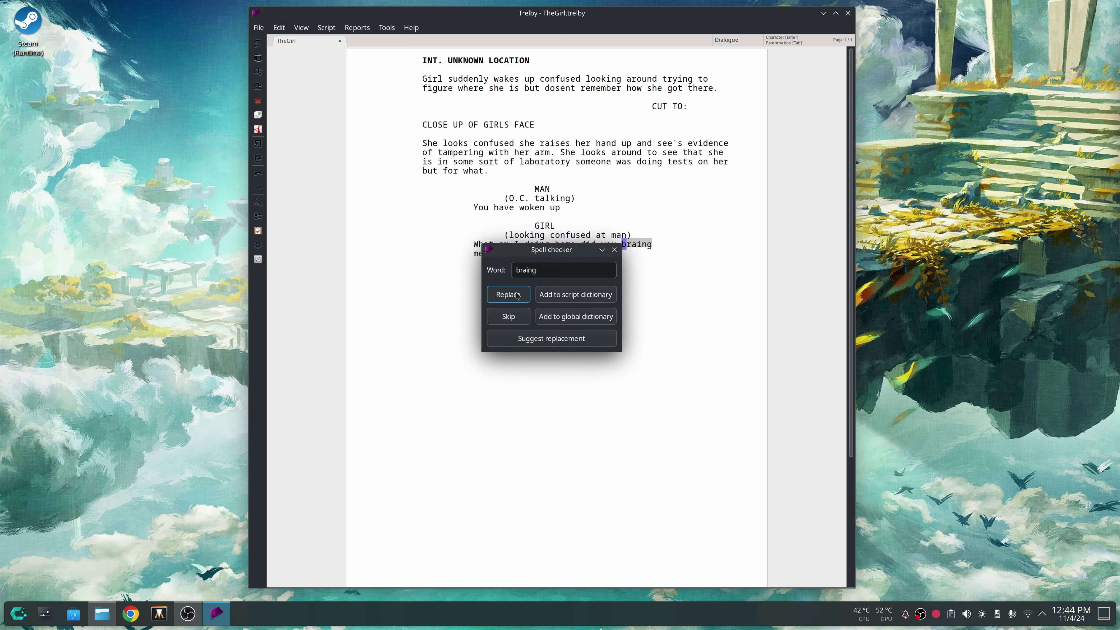
pyautogui.click(513, 390)
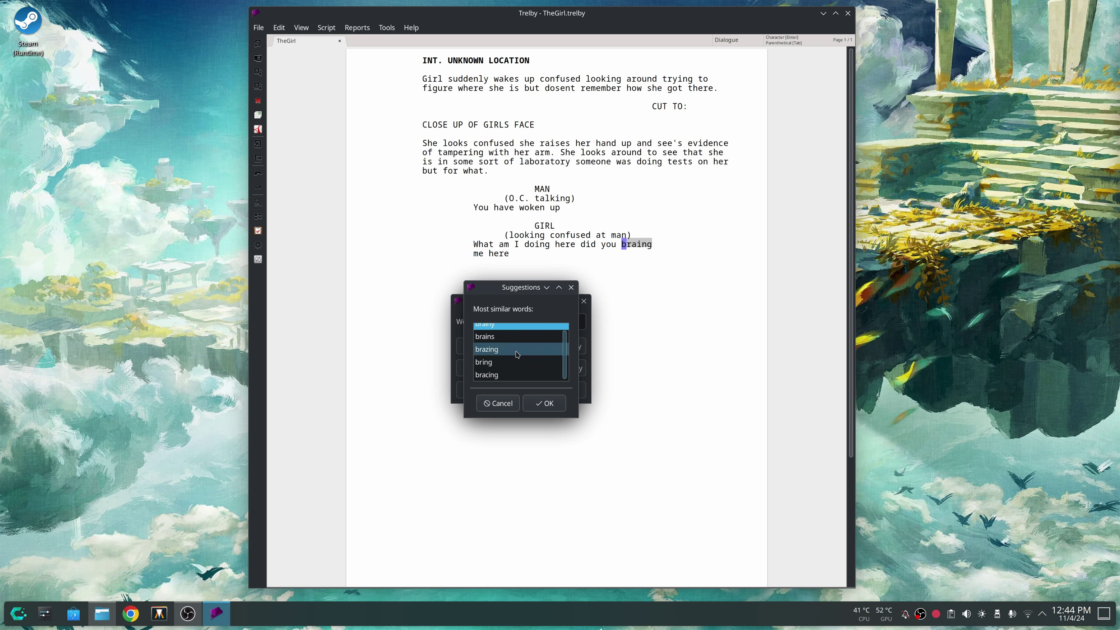
pyautogui.click(489, 361)
pyautogui.click(544, 402)
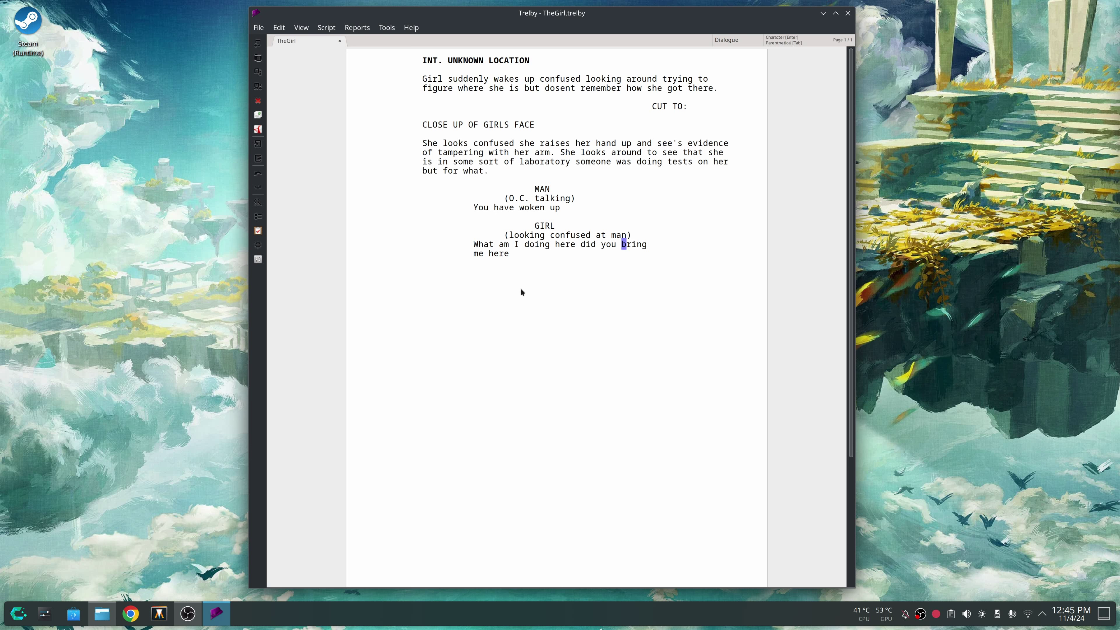
# - Export the screenplay to PDF, dismiss the viewer warning, and set Okular to Fit Page
pyautogui.click(258, 129)
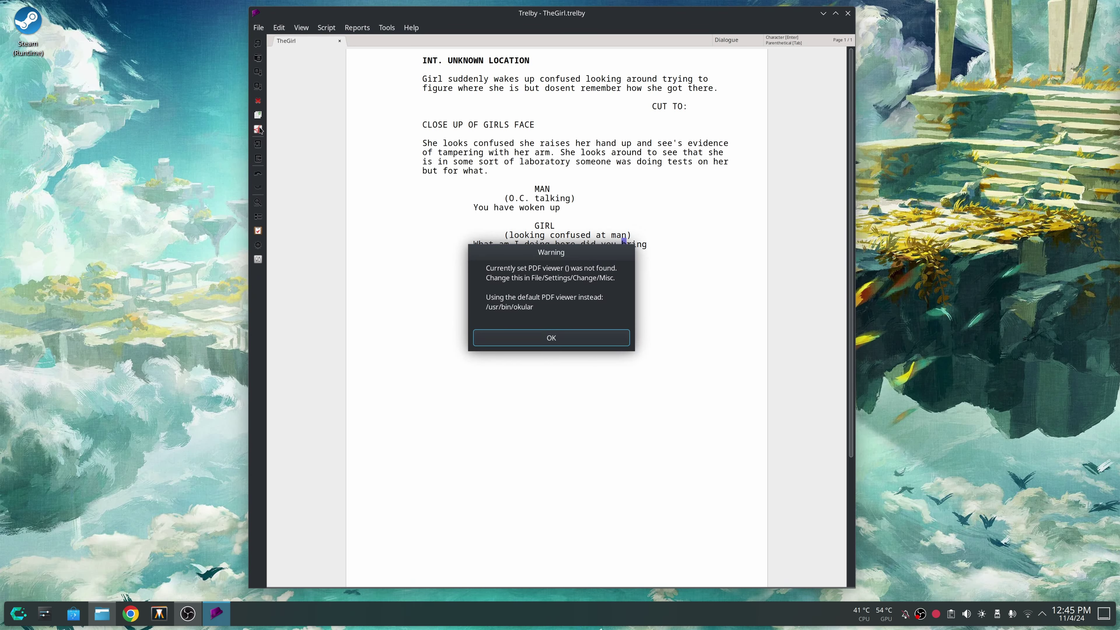
pyautogui.click(551, 338)
pyautogui.click(306, 46)
pyautogui.click(309, 78)
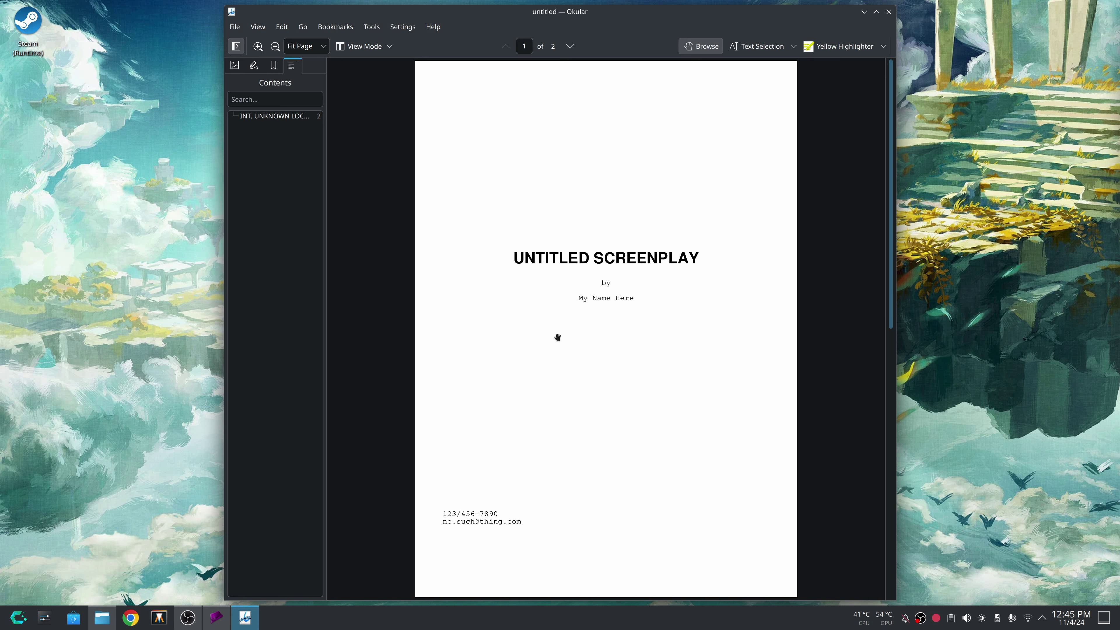
# - Scroll the PDF down to page 2, then drag Okular aside to reveal Trelby
pyautogui.scroll(-10, 851, 275)
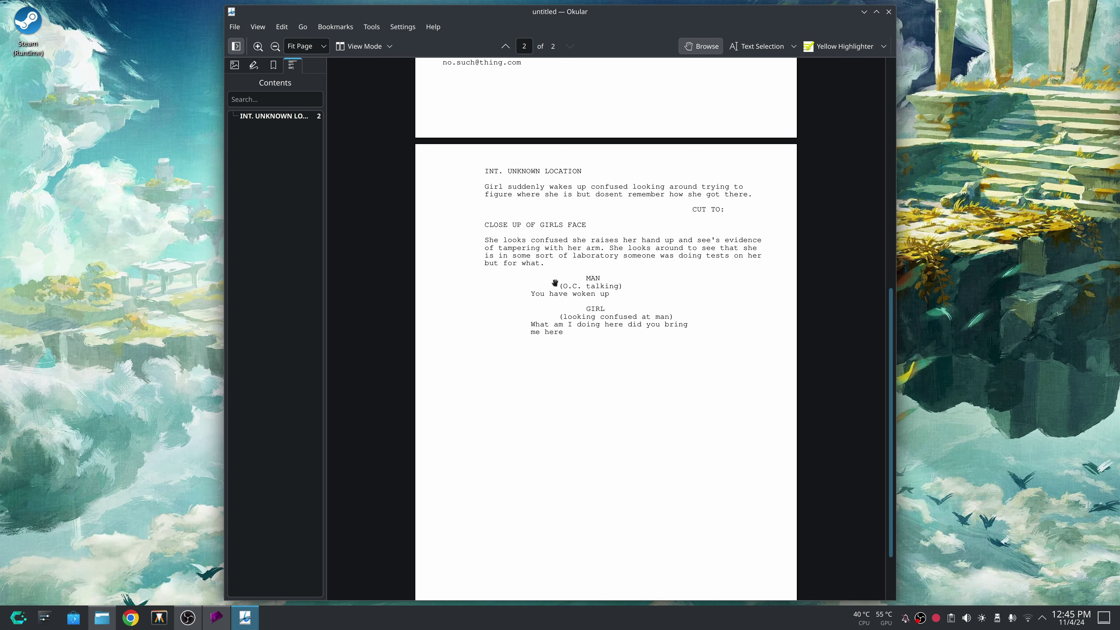
pyautogui.moveTo(643, 13)
pyautogui.mouseDown()
pyautogui.moveTo(659, 522)
pyautogui.moveTo(660, 22)
pyautogui.mouseUp()
# - Close Okular and set the title page title to 'The Girl' in the title page editor
pyautogui.click(905, 26)
pyautogui.click(326, 28)
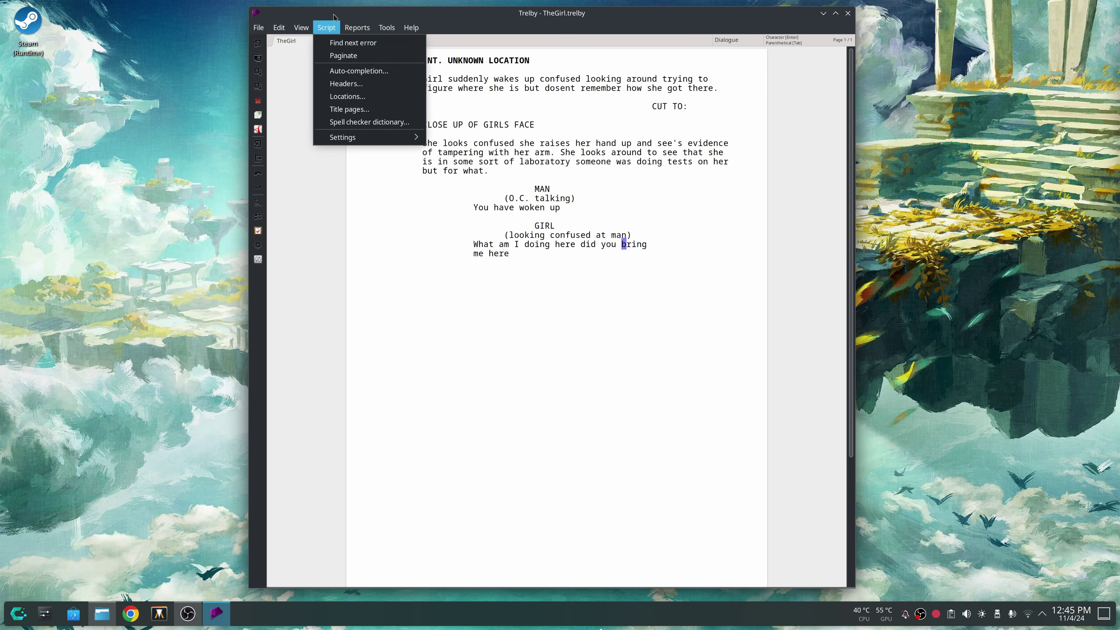
pyautogui.click(582, 178)
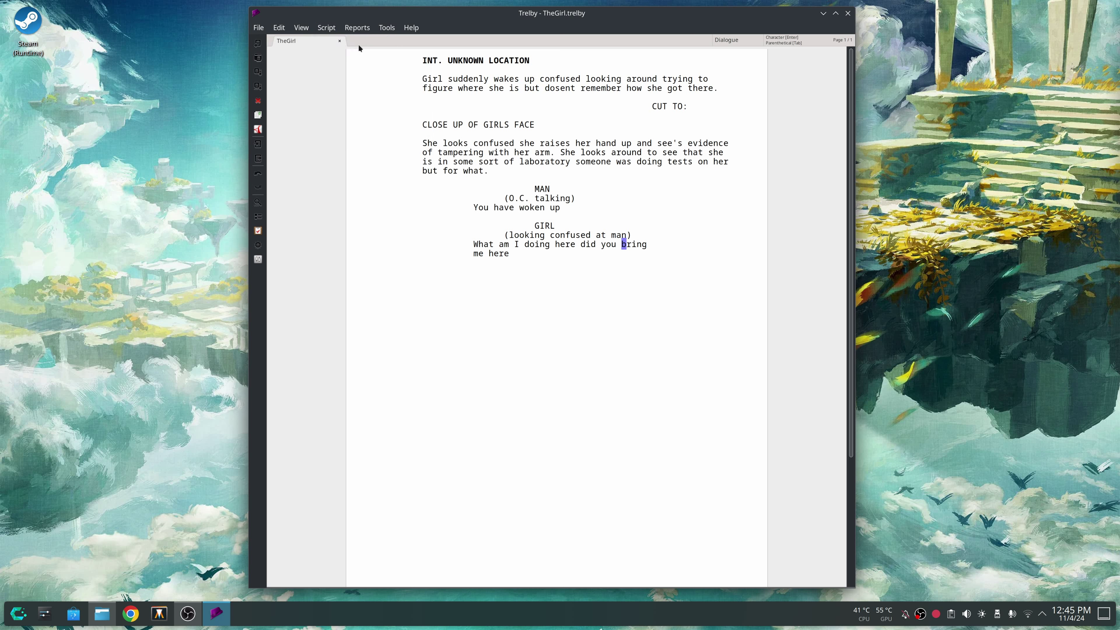
pyautogui.click(326, 28)
pyautogui.click(344, 98)
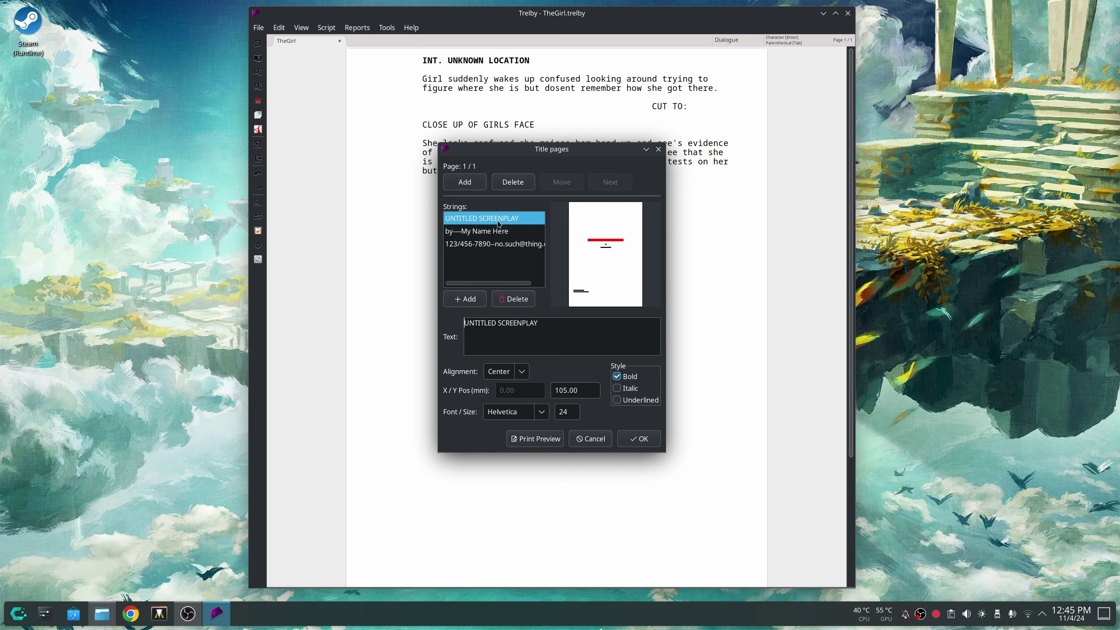
pyautogui.moveTo(539, 323); pyautogui.dragTo(412, 315)
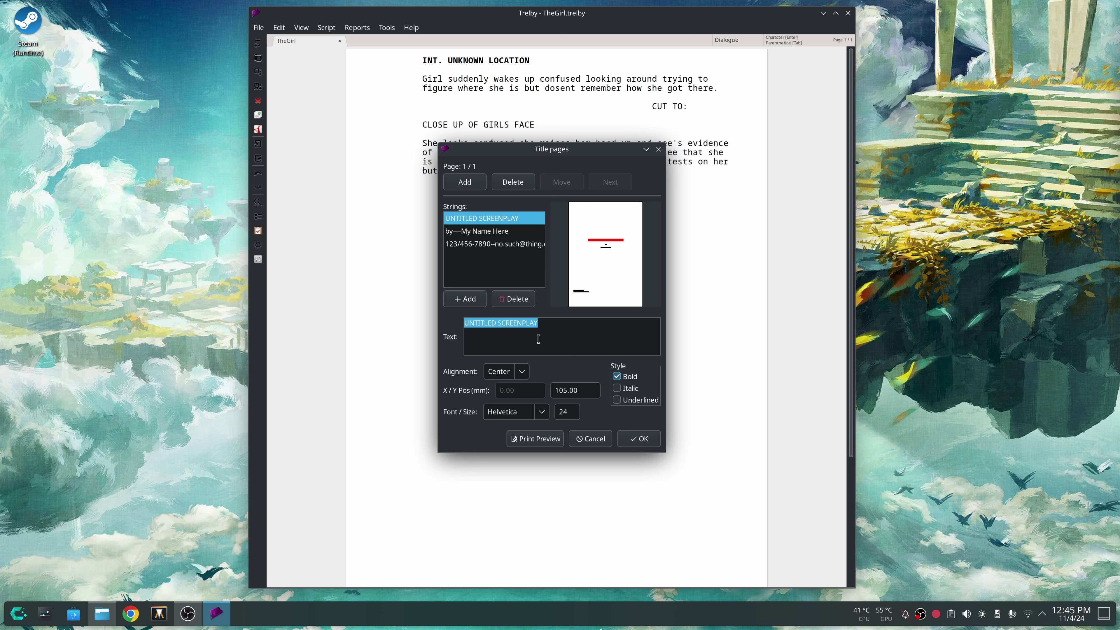
pyautogui.write('The')
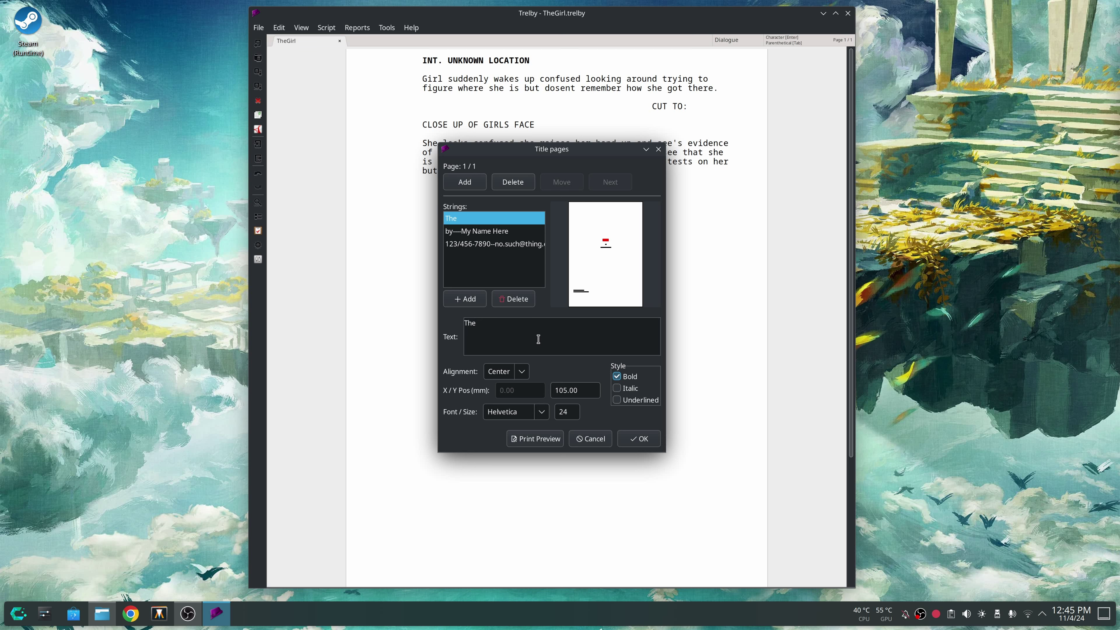
pyautogui.write(' Girl')
# - Replace the placeholder author name with the author's name
pyautogui.click(477, 231)
pyautogui.moveTo(512, 342); pyautogui.dragTo(439, 342)
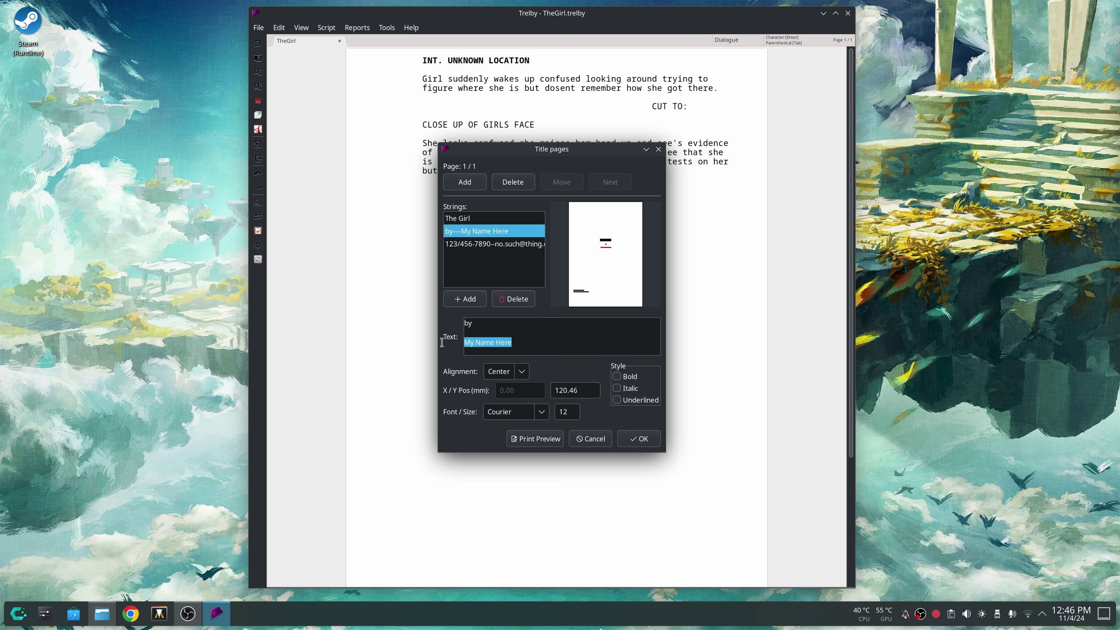
pyautogui.write('Sha')
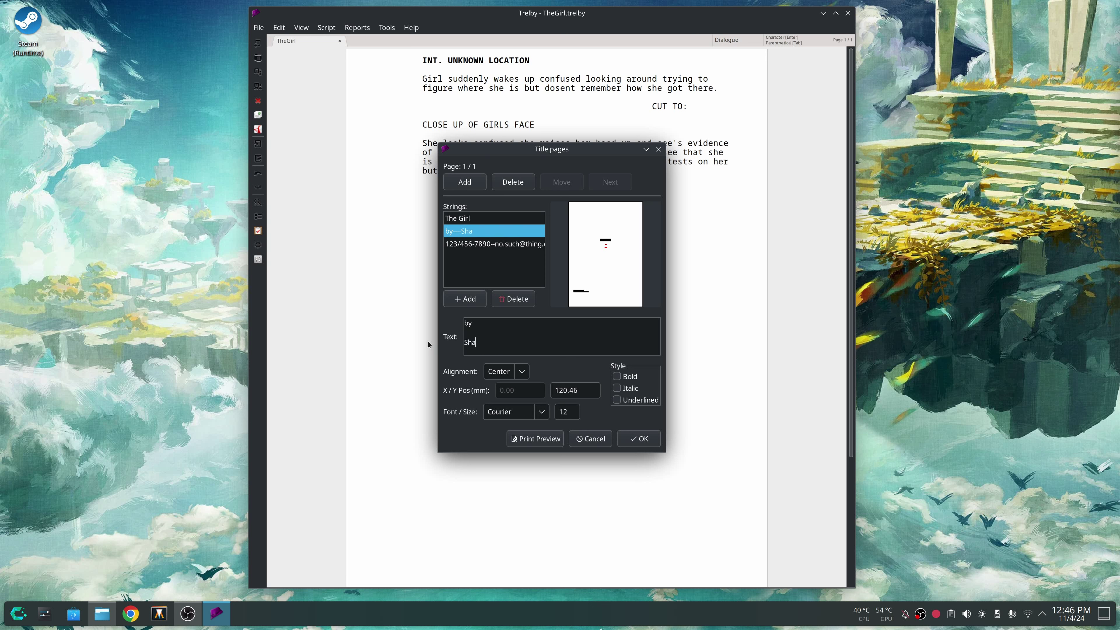
pyautogui.write('ne Milton')
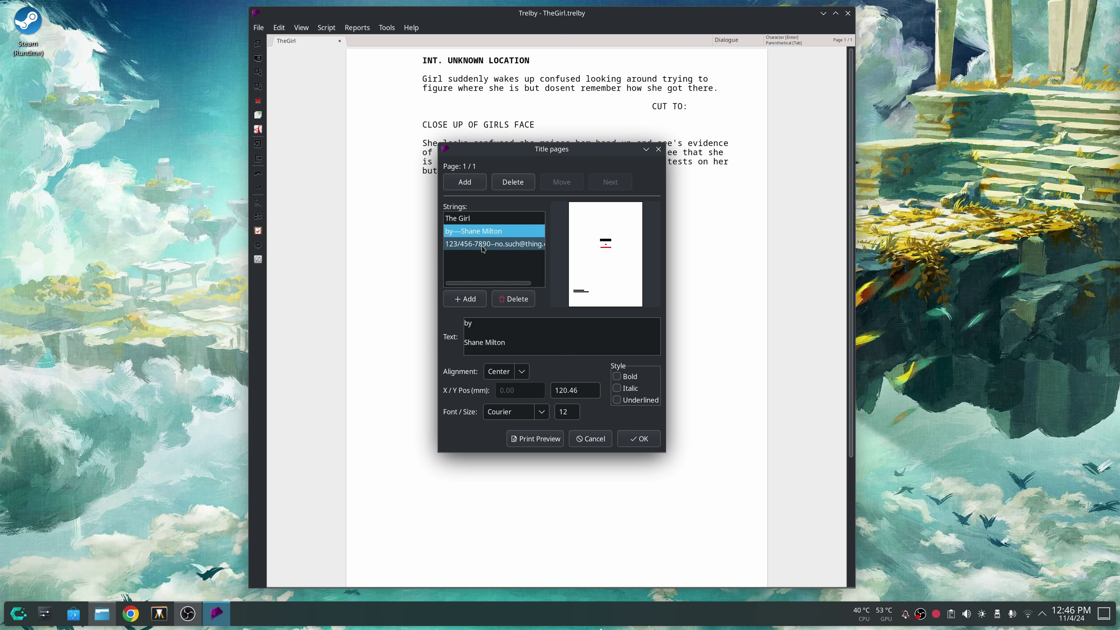
# - Replace the contact details with Phone: and E-mail: labels and apply the changes
pyautogui.click(494, 243)
pyautogui.moveTo(511, 323); pyautogui.dragTo(451, 321)
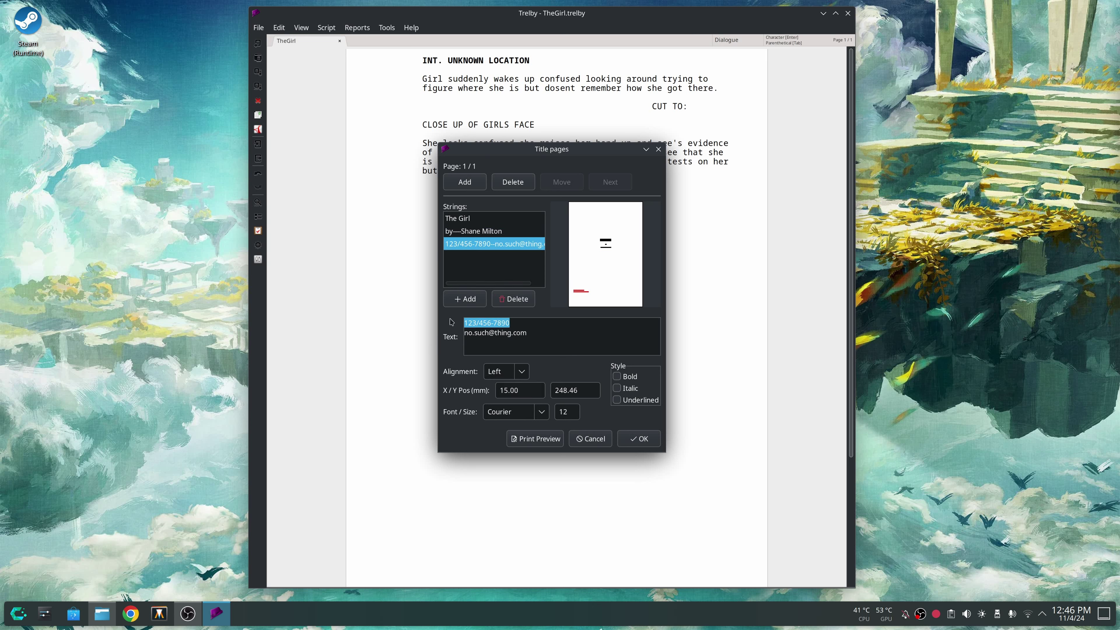
pyautogui.write('Pho')
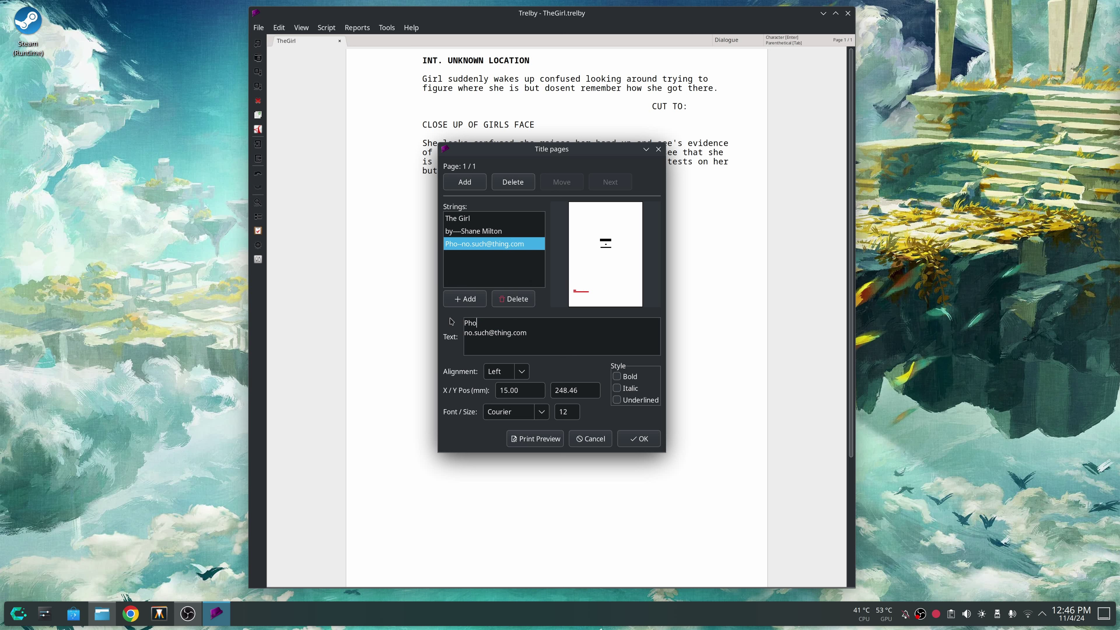
pyautogui.write('ne:')
pyautogui.moveTo(465, 334); pyautogui.dragTo(470, 343)
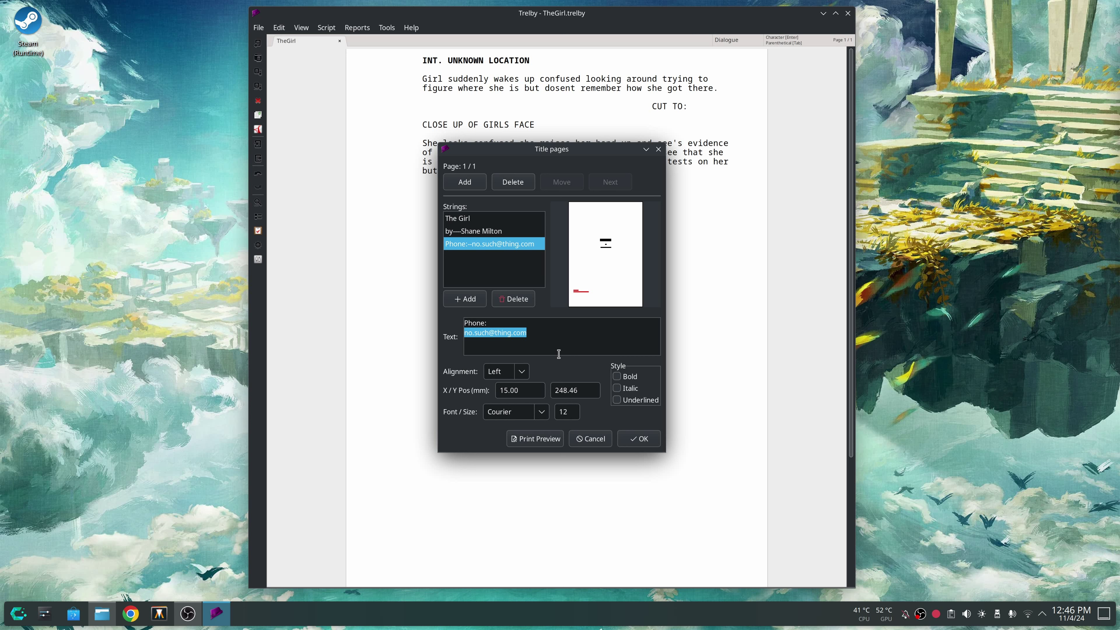
pyautogui.write('E-mail:')
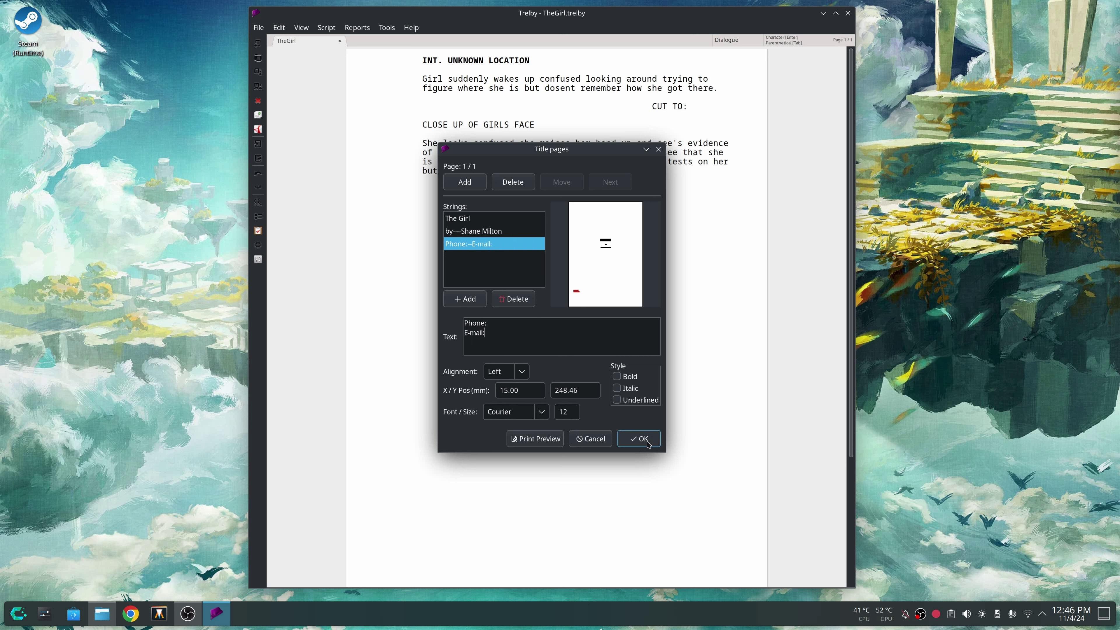
pyautogui.click(647, 443)
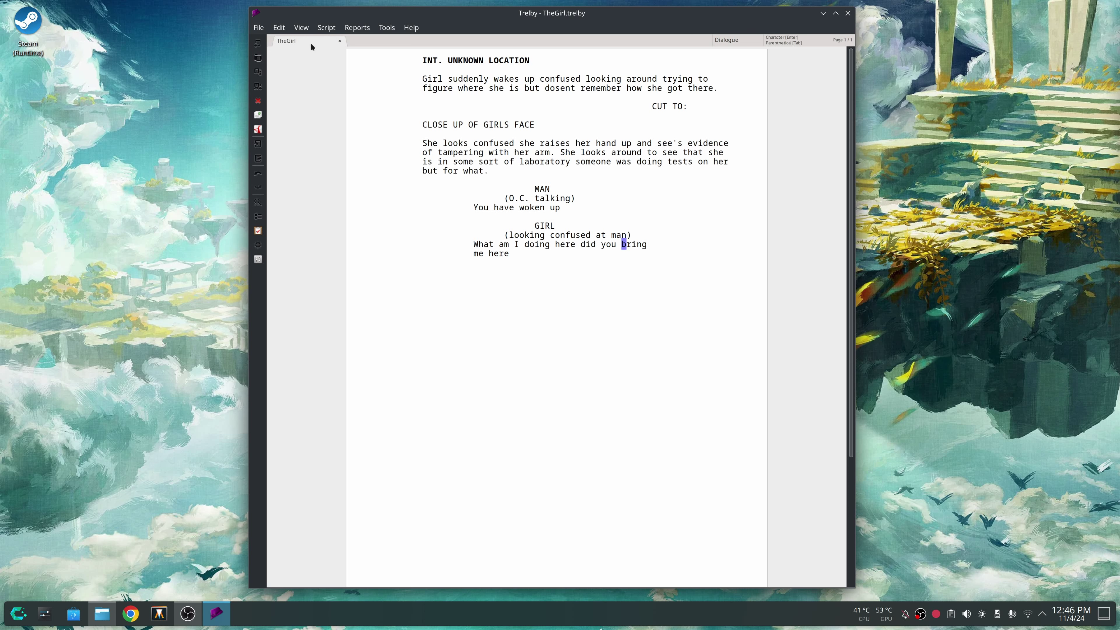
# - Regenerate the PDF, fit the page in Okular, scroll to page 2, then close it
pyautogui.click(259, 132)
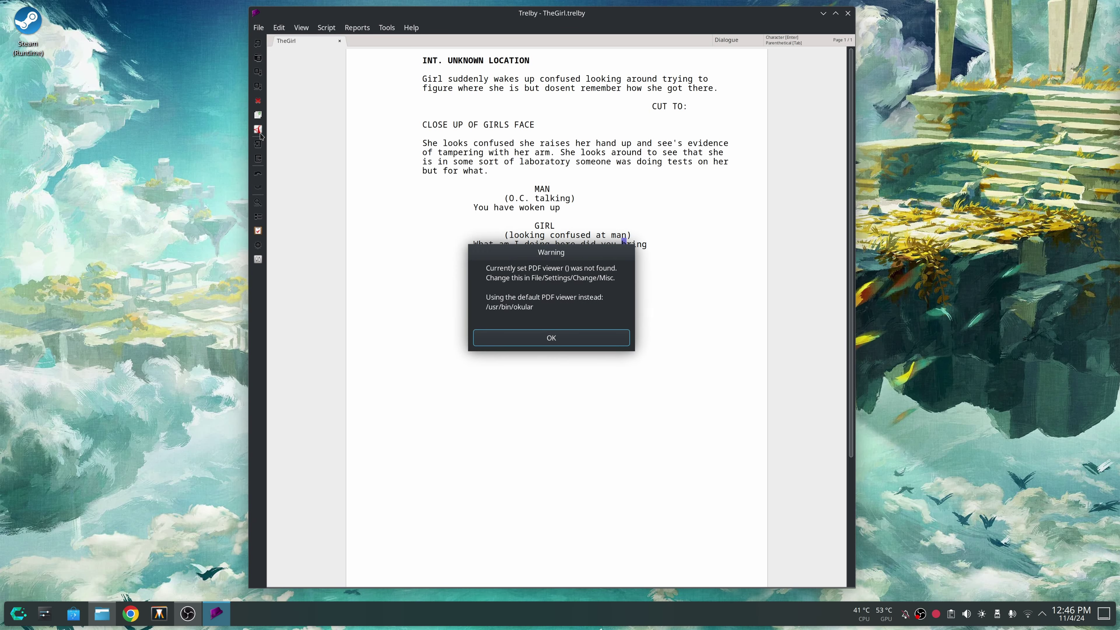
pyautogui.click(572, 336)
pyautogui.click(319, 46)
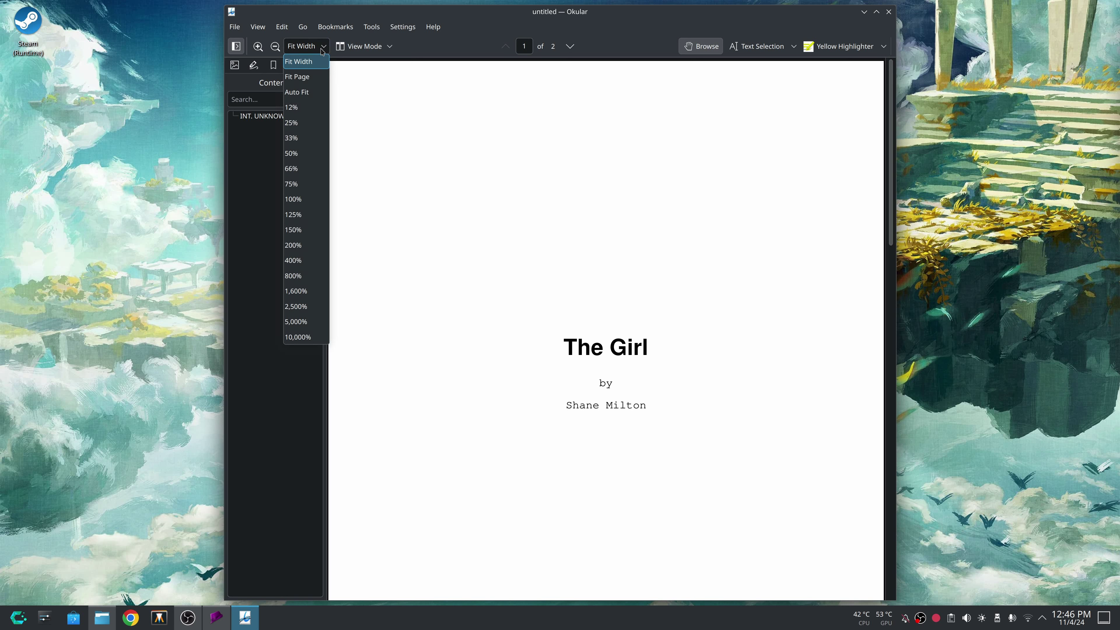
pyautogui.click(307, 79)
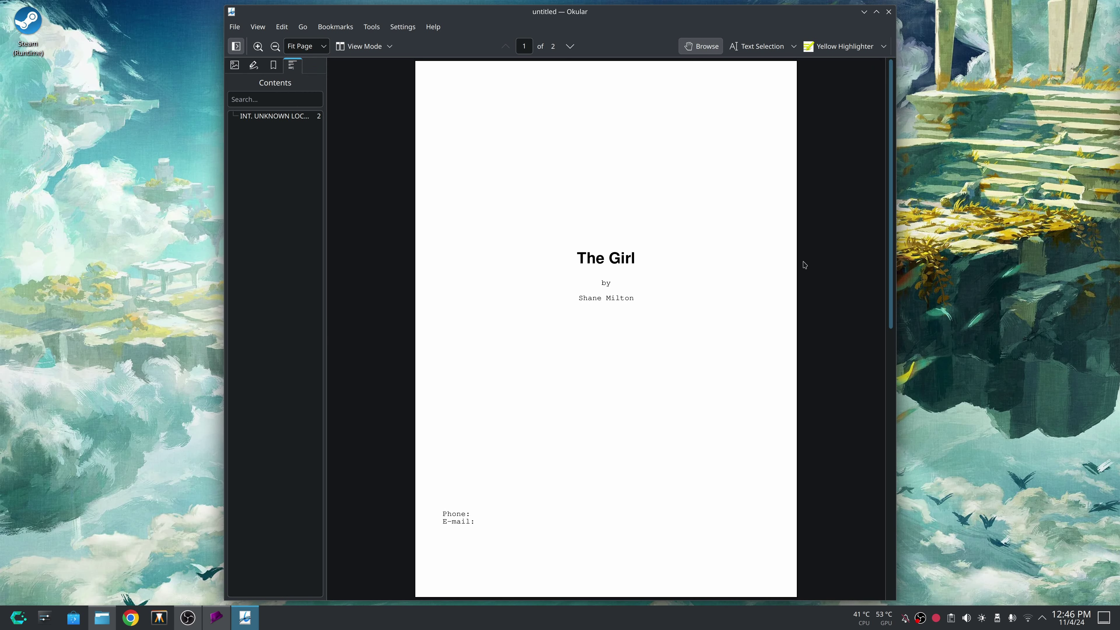
pyautogui.scroll(-5, 783, 257)
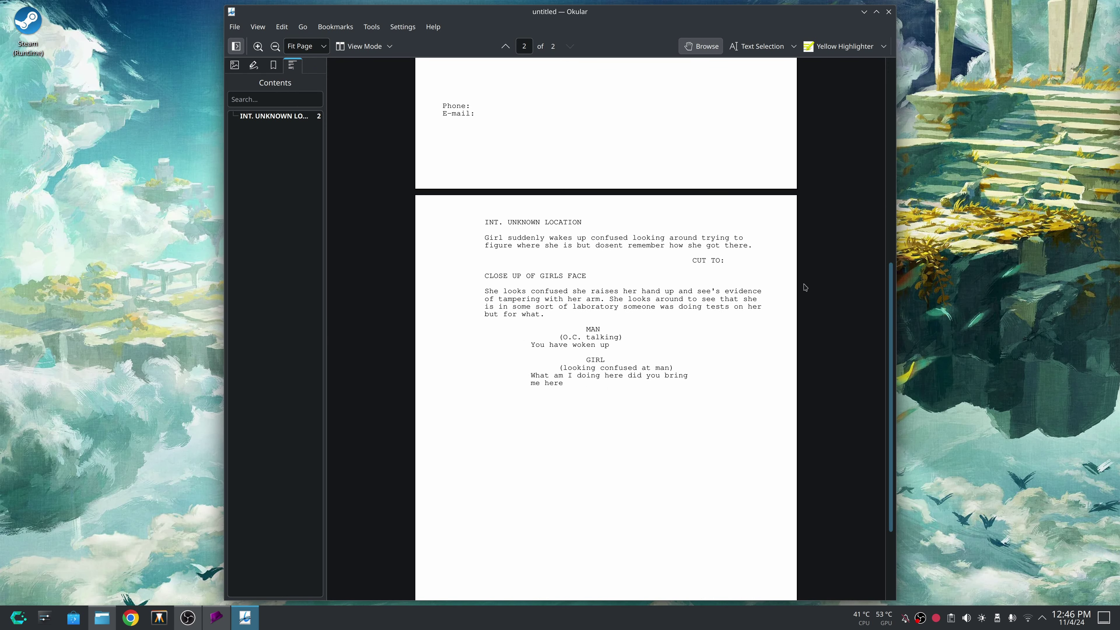
pyautogui.click(888, 11)
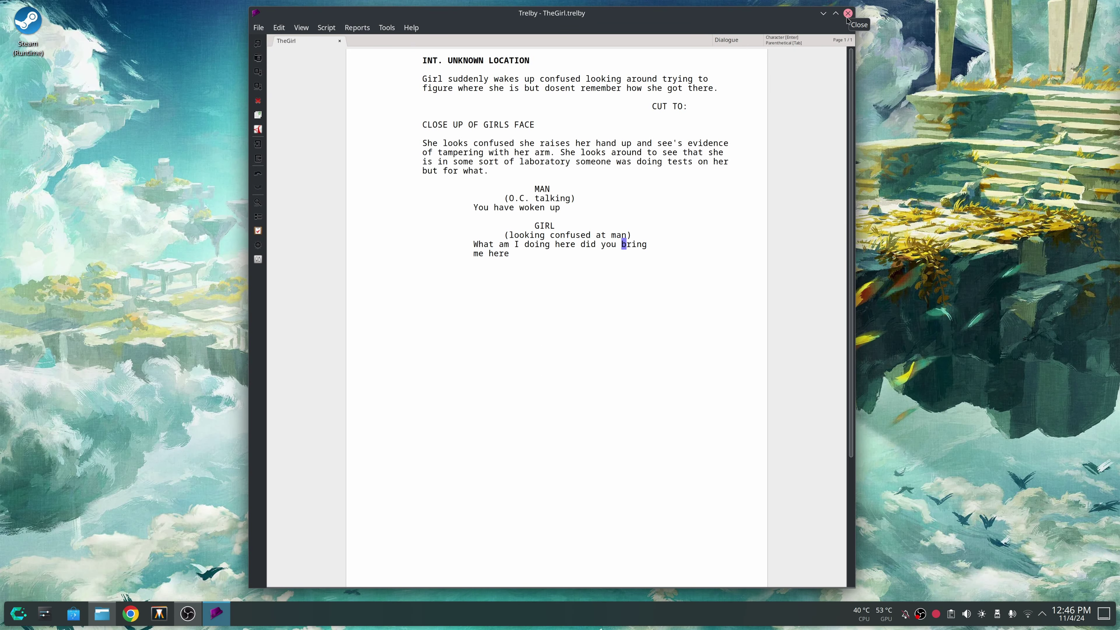
# - Launch Code - OSS from the Development category of the application launcher
pyautogui.click(18, 613)
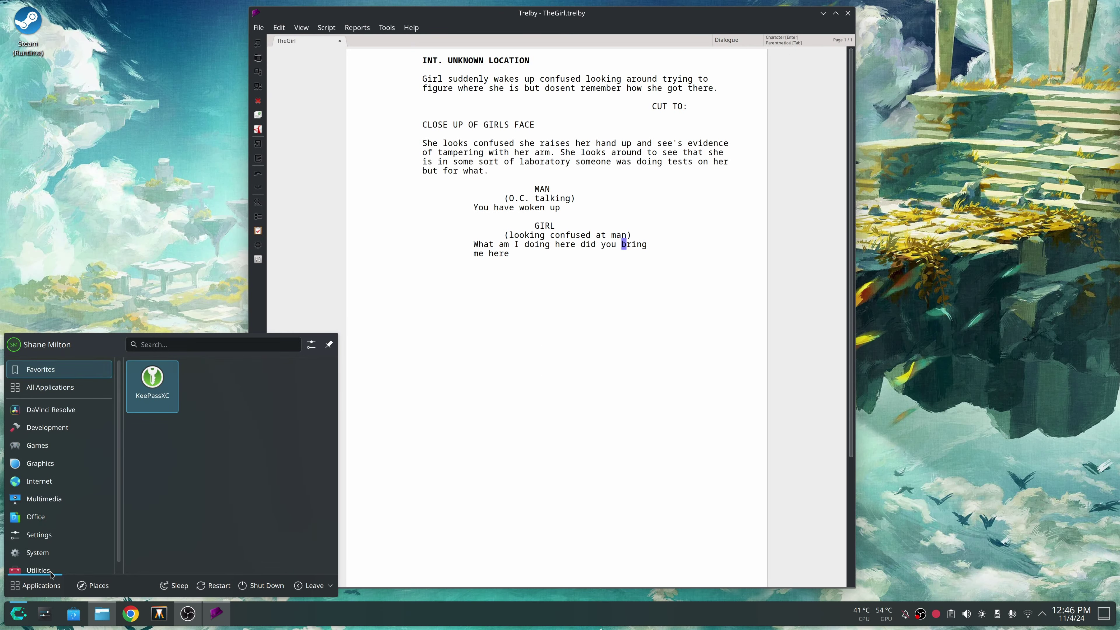
pyautogui.moveTo(33, 559)
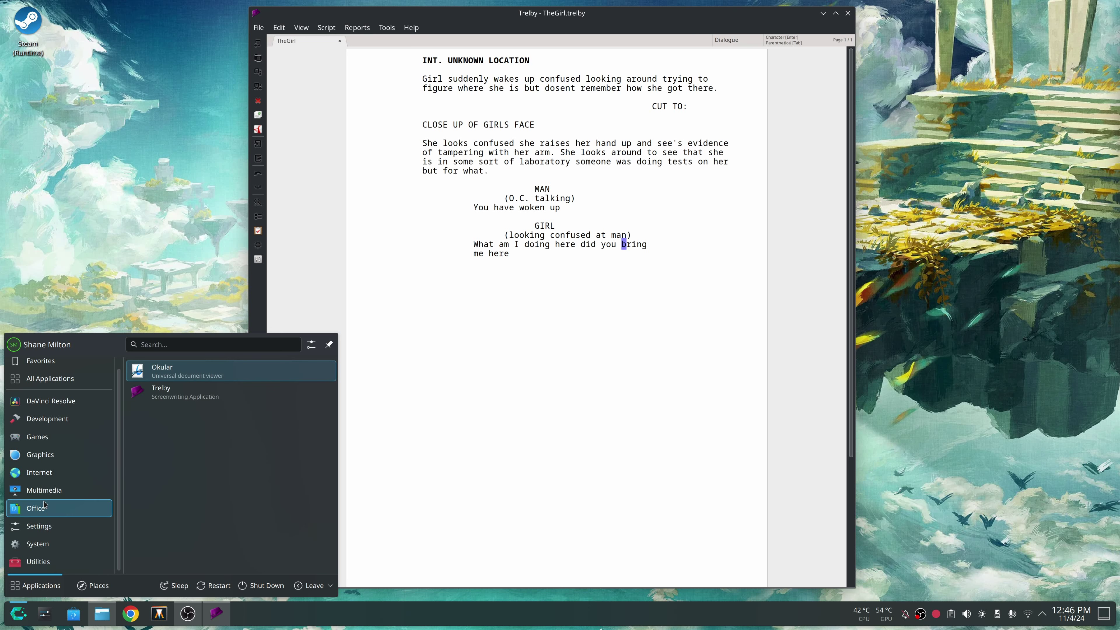
pyautogui.moveTo(46, 427)
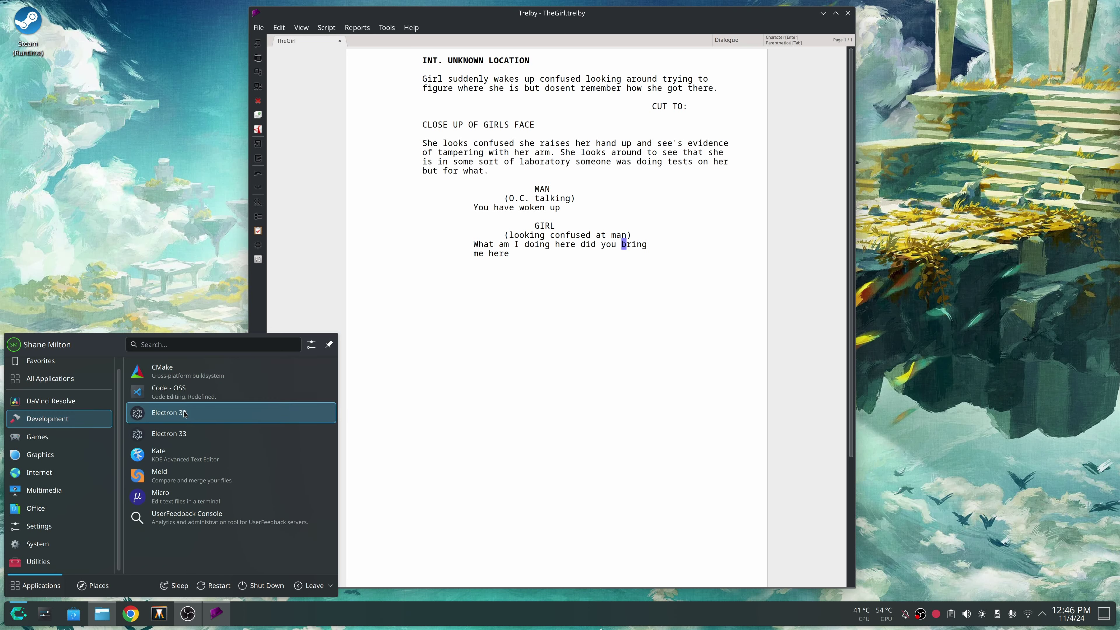
pyautogui.click(194, 399)
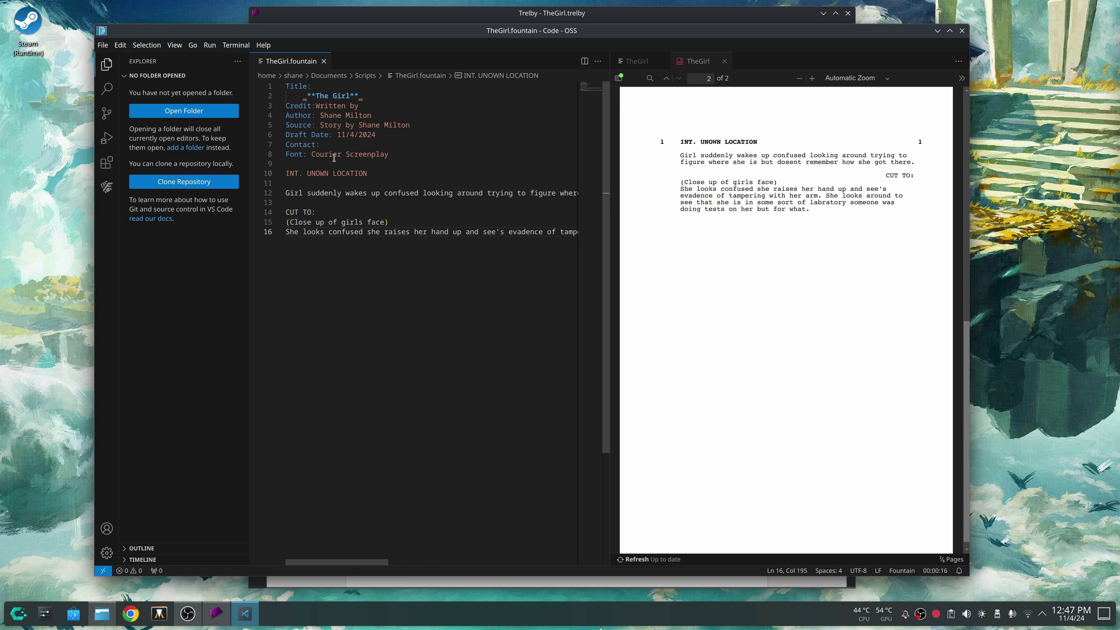
# - Remove the stray blank line after the Font line, then add an empty line 17 below line 16
pyautogui.click(107, 187)
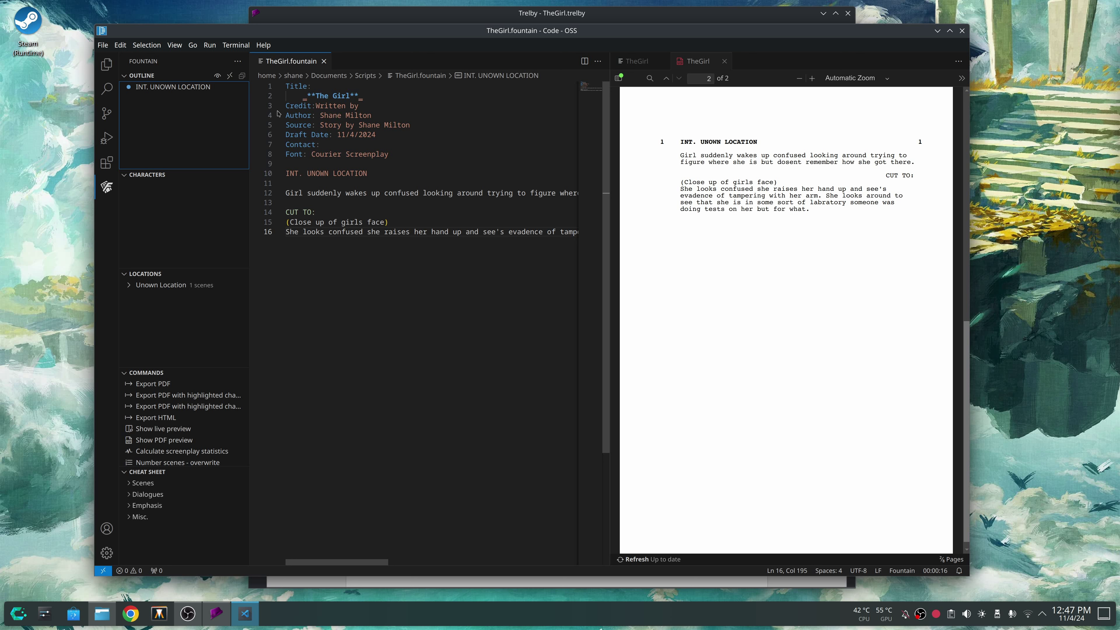
pyautogui.click(445, 154)
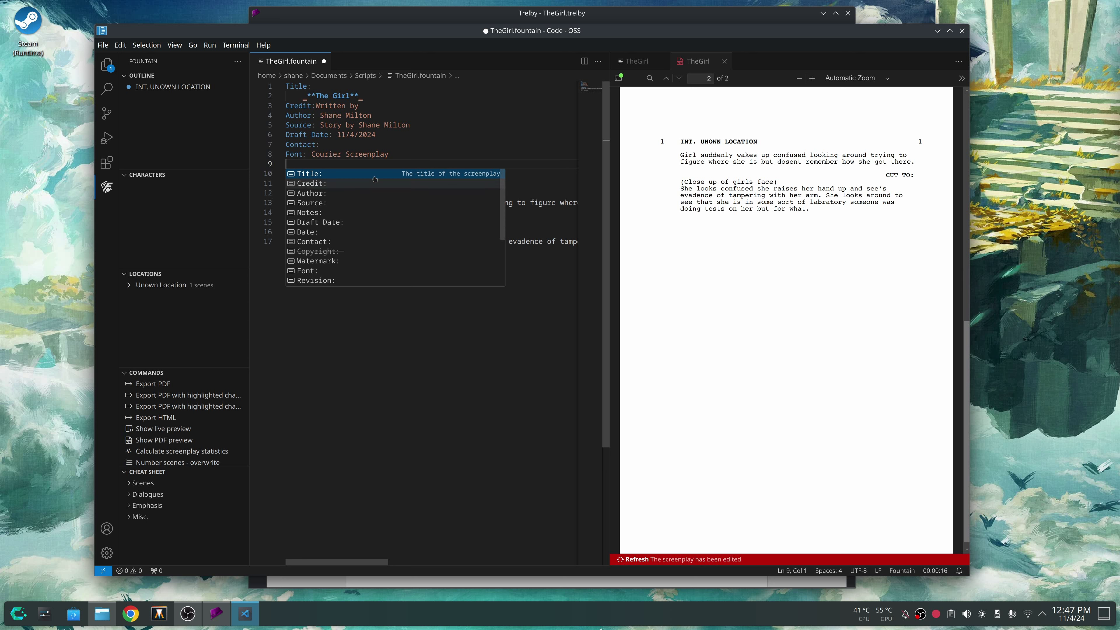
pyautogui.press('BackSpace')
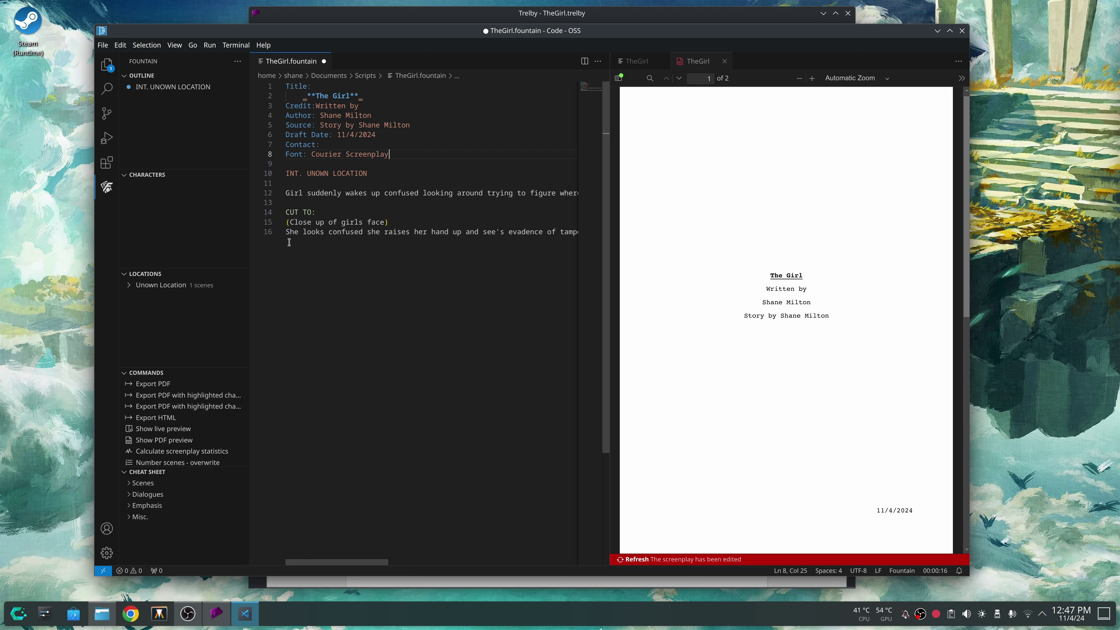
pyautogui.click(320, 232)
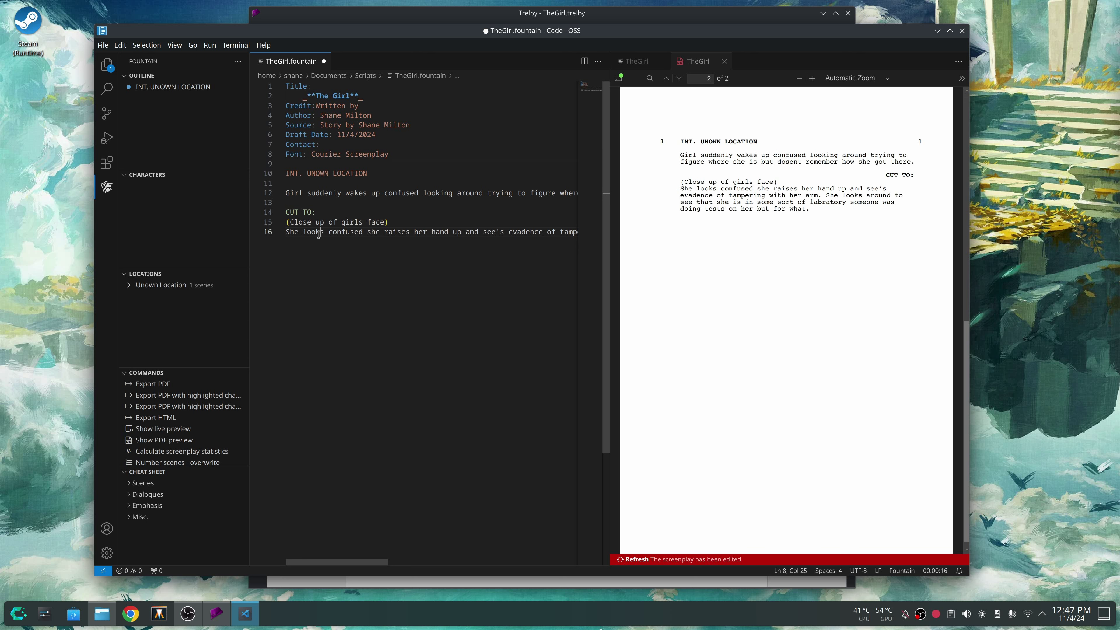
pyautogui.click(286, 246)
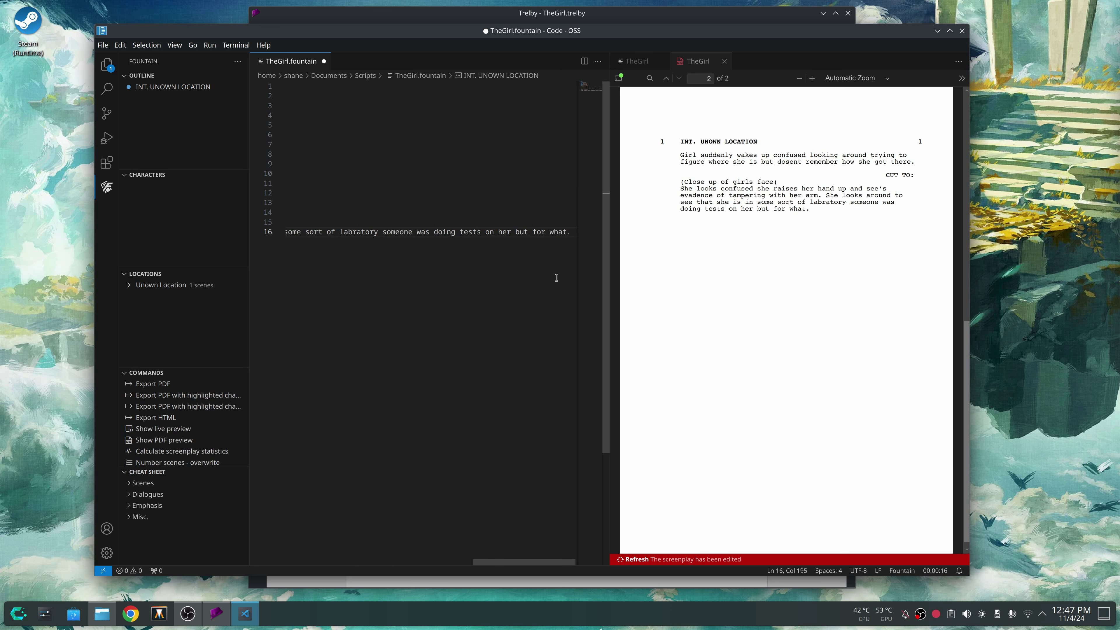
pyautogui.press('Return')
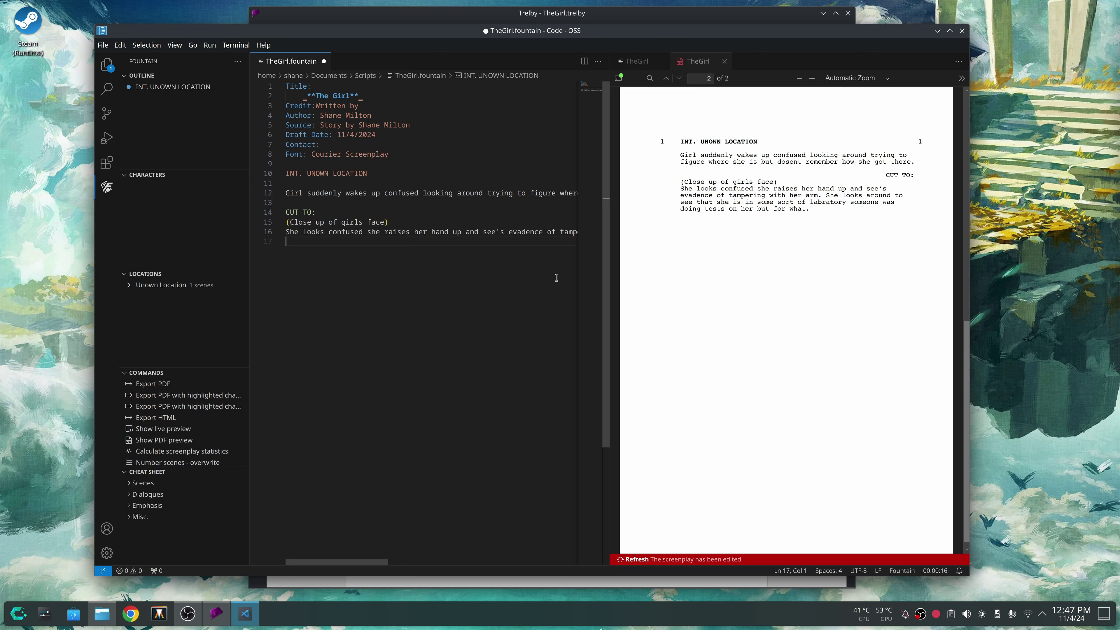
# - Add a FADE TO: transition on line 18 and the scene heading EXT. DAY BAR on line 19
pyautogui.press('Return')
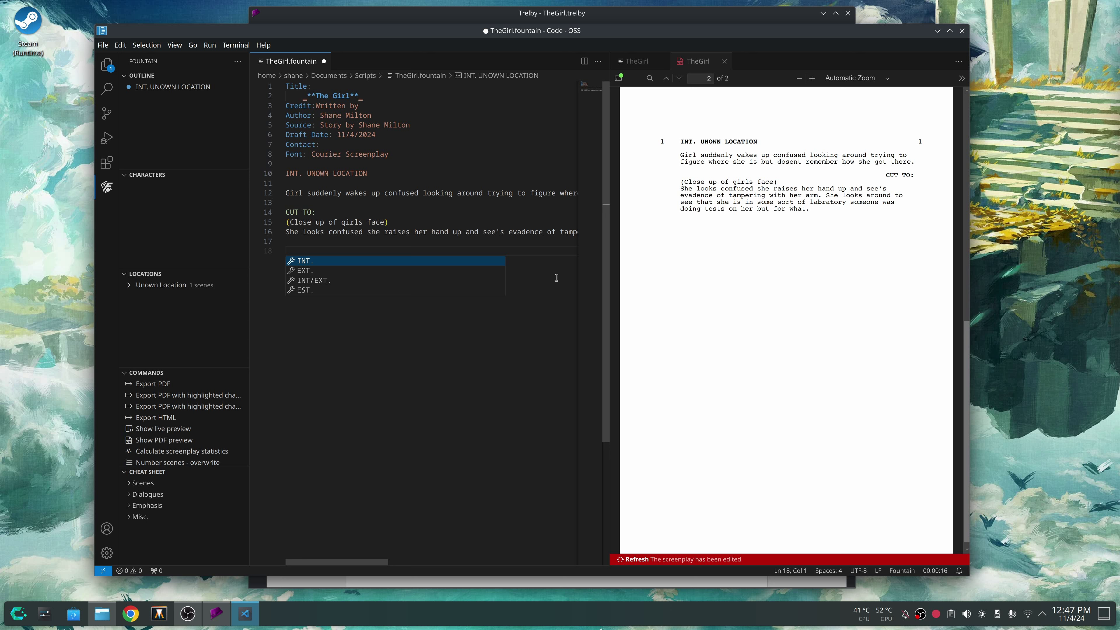
pyautogui.press('Down')
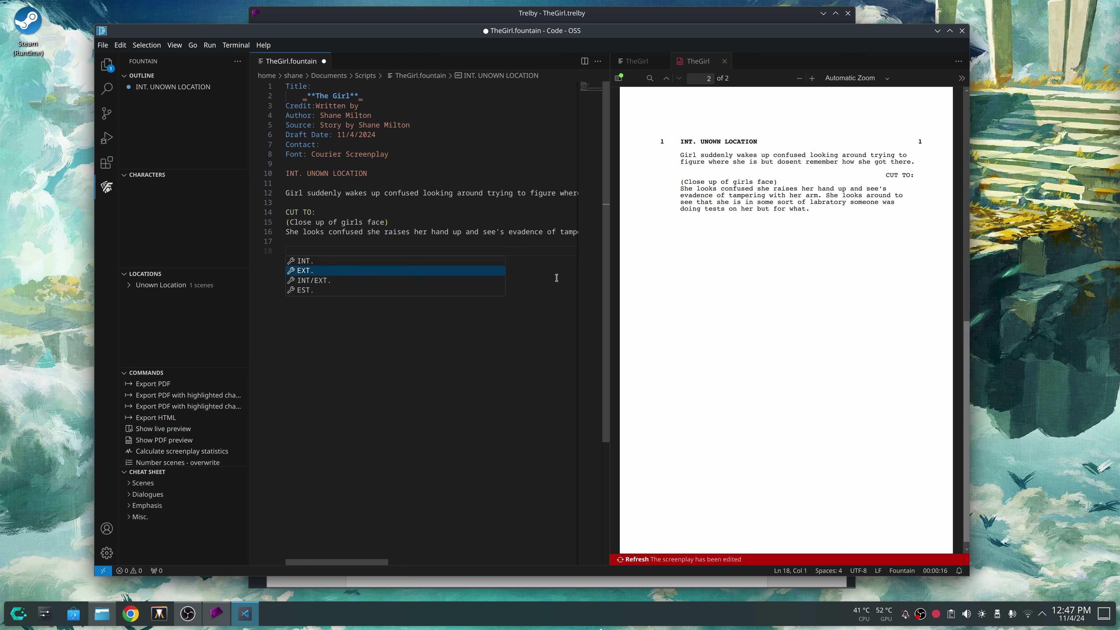
pyautogui.press('Up')
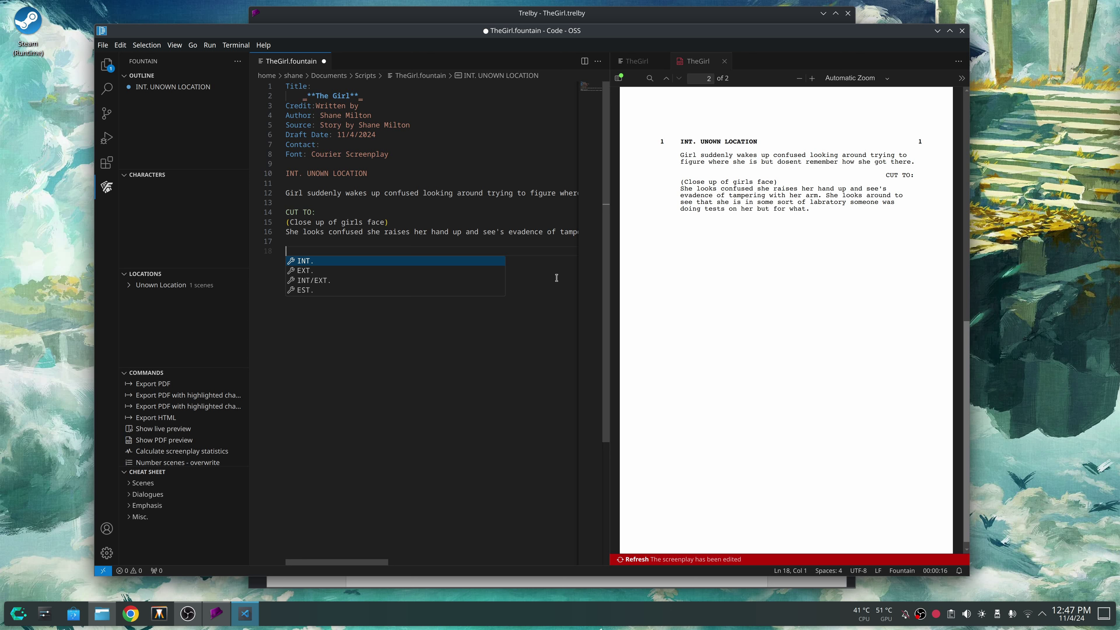
pyautogui.write('FADE')
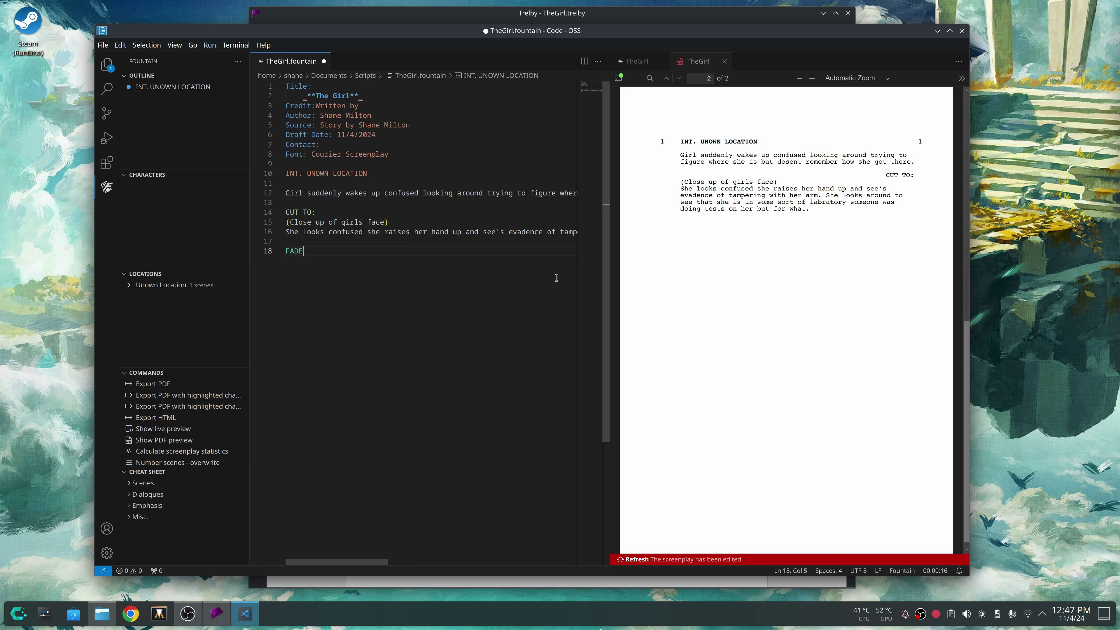
pyautogui.write(' TO:')
pyautogui.press('Return')
pyautogui.write('EXT. DAY')
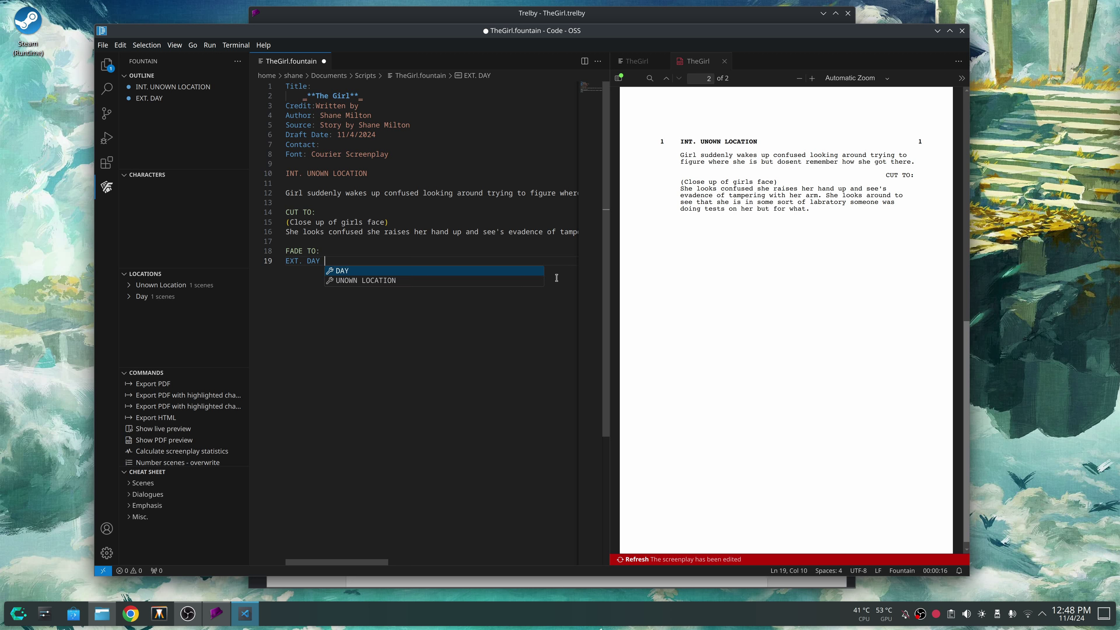
pyautogui.write(' BAR')
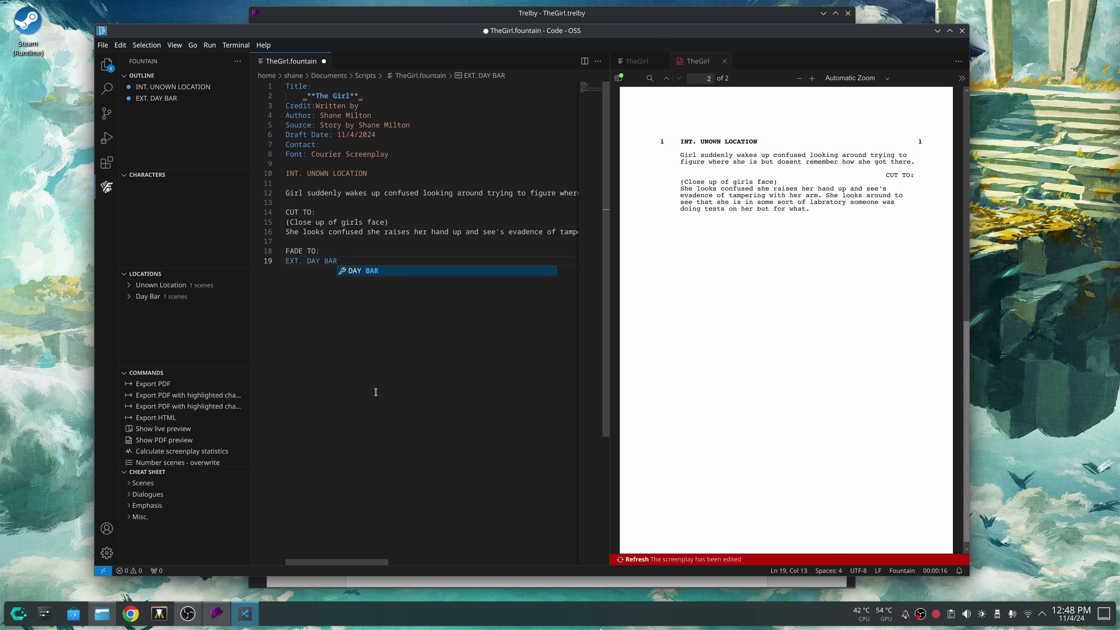
# - Open the live and PDF previews and scroll to scene 2, EXT. DAY BAR, on page 2
pyautogui.click(161, 432)
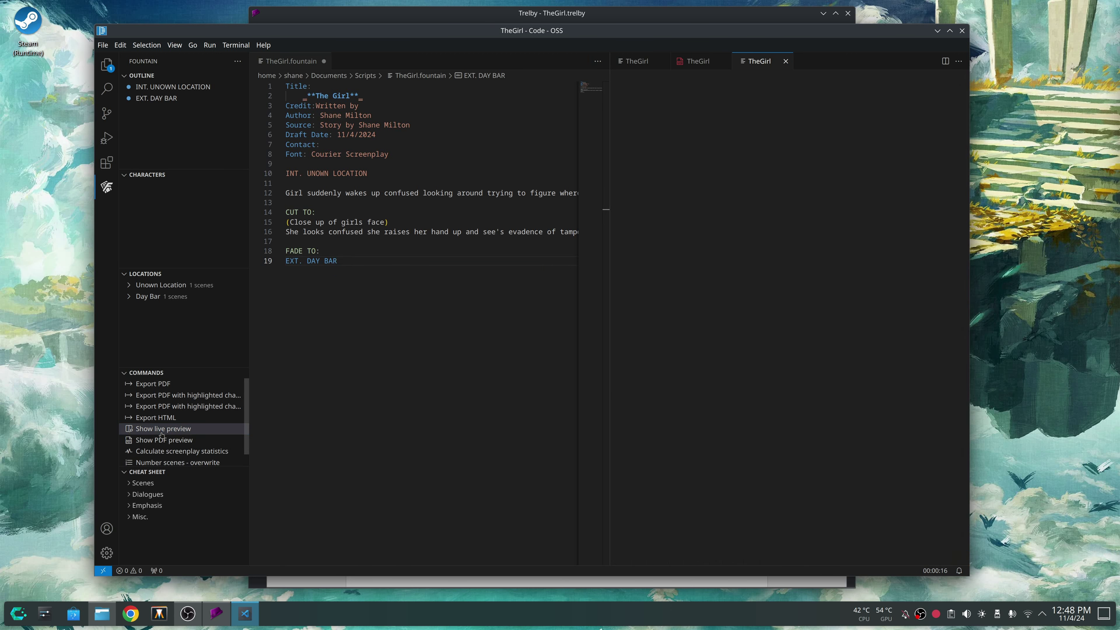
pyautogui.scroll(-6, 861, 360)
pyautogui.click(160, 440)
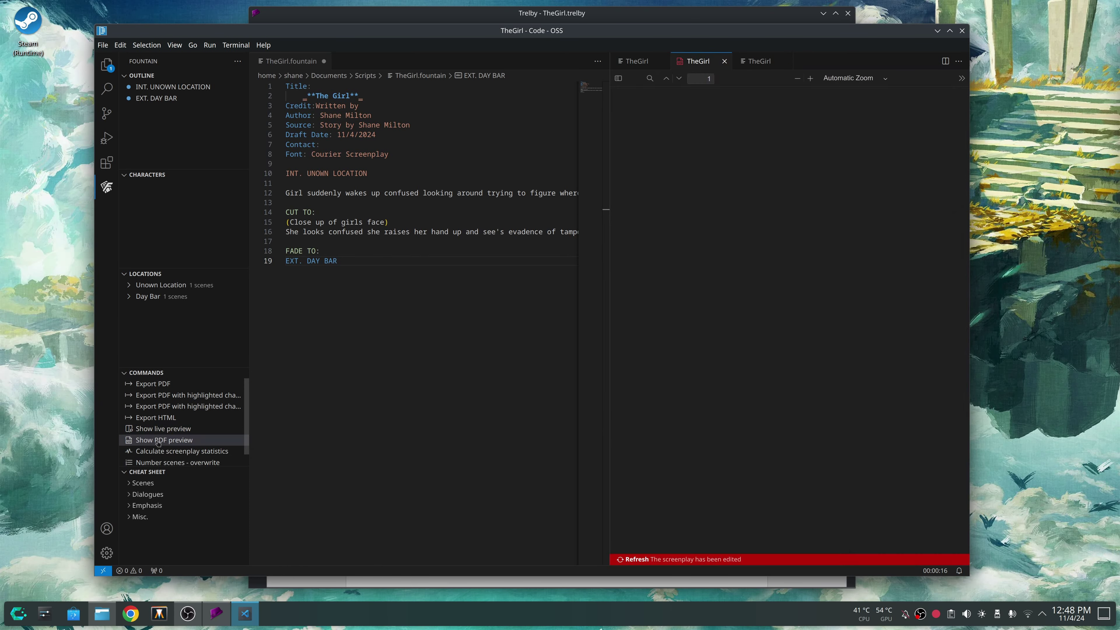
pyautogui.scroll(-4, 786, 383)
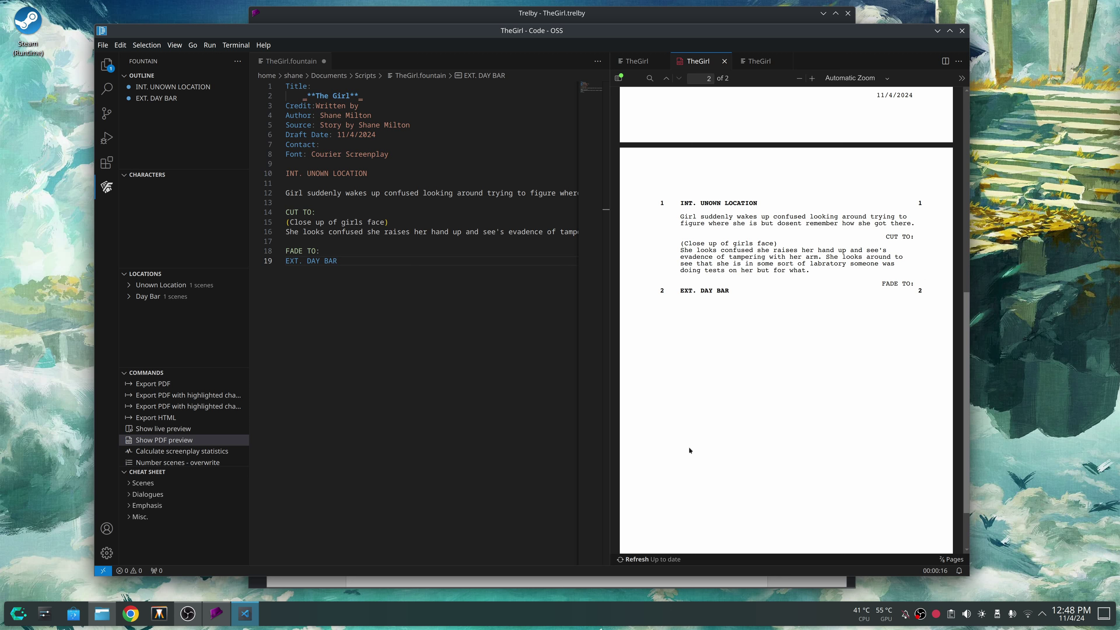
# - Save TheGirl.fountain and close Code - OSS
pyautogui.click(341, 317)
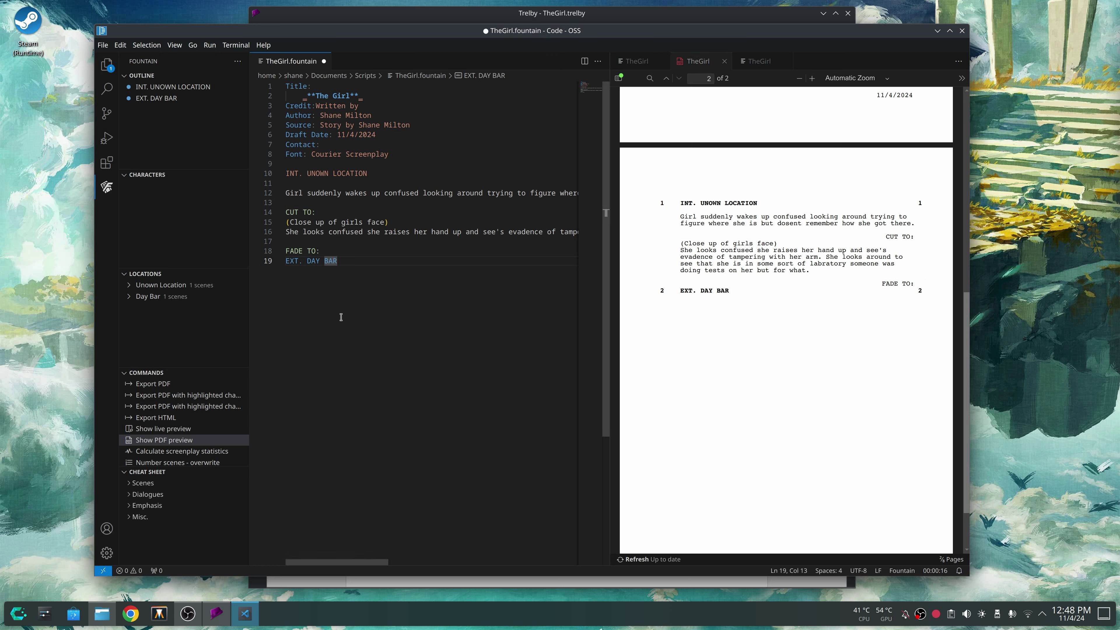
pyautogui.hotkey('ctrl', 's')
pyautogui.click(962, 30)
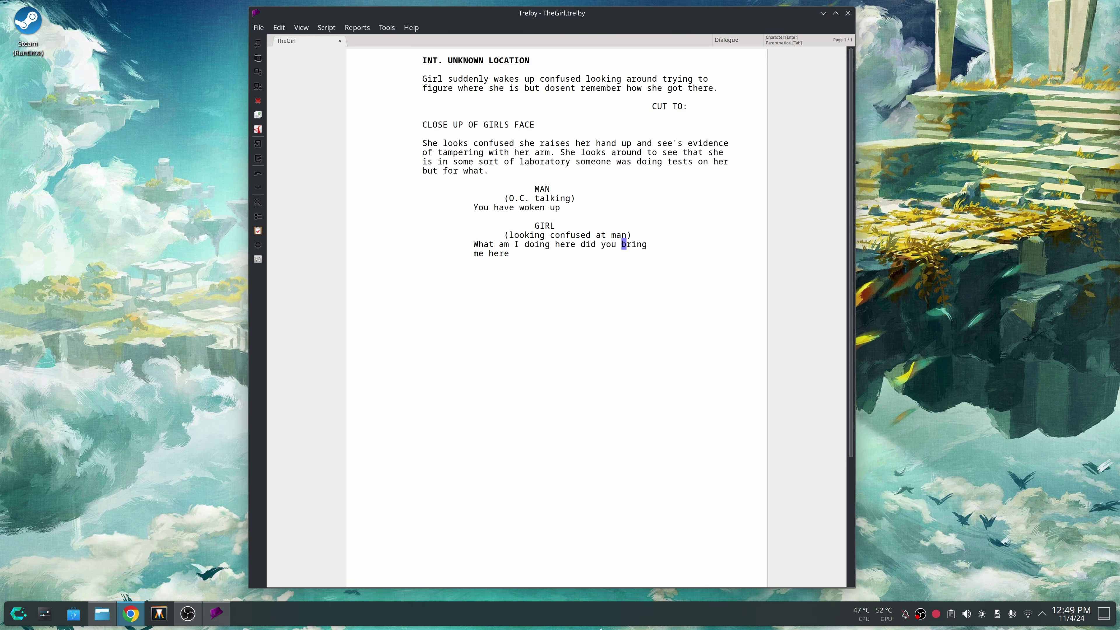
pyautogui.click(130, 613)
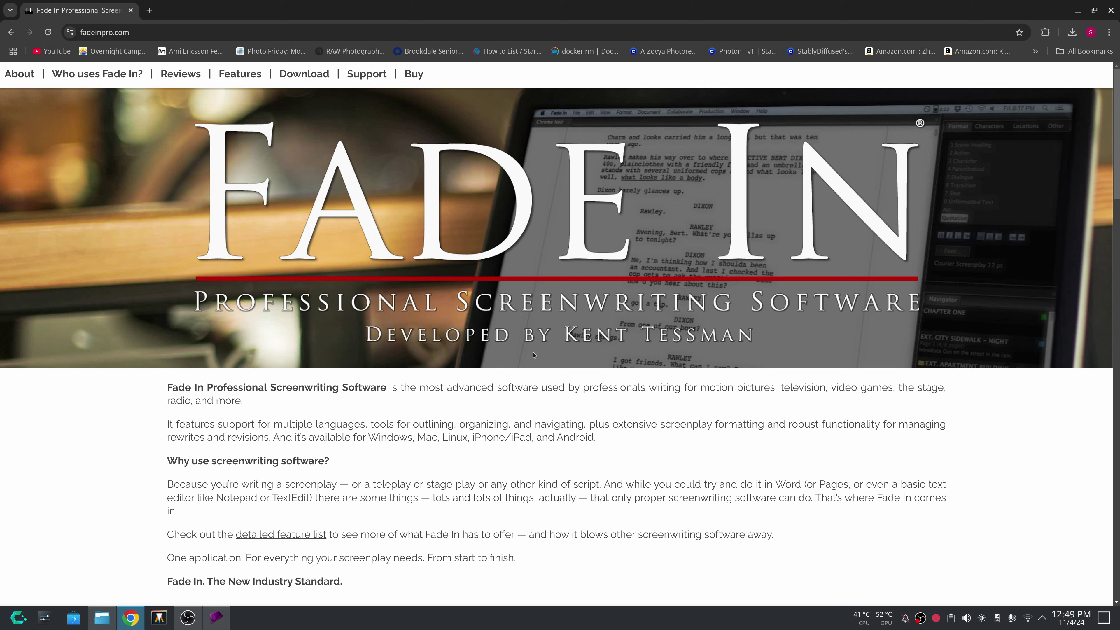
# - Browse Fade In's Download page with the version 4.1.1 demos for Windows, Mac and Linux
pyautogui.scroll(-12, 968, 457)
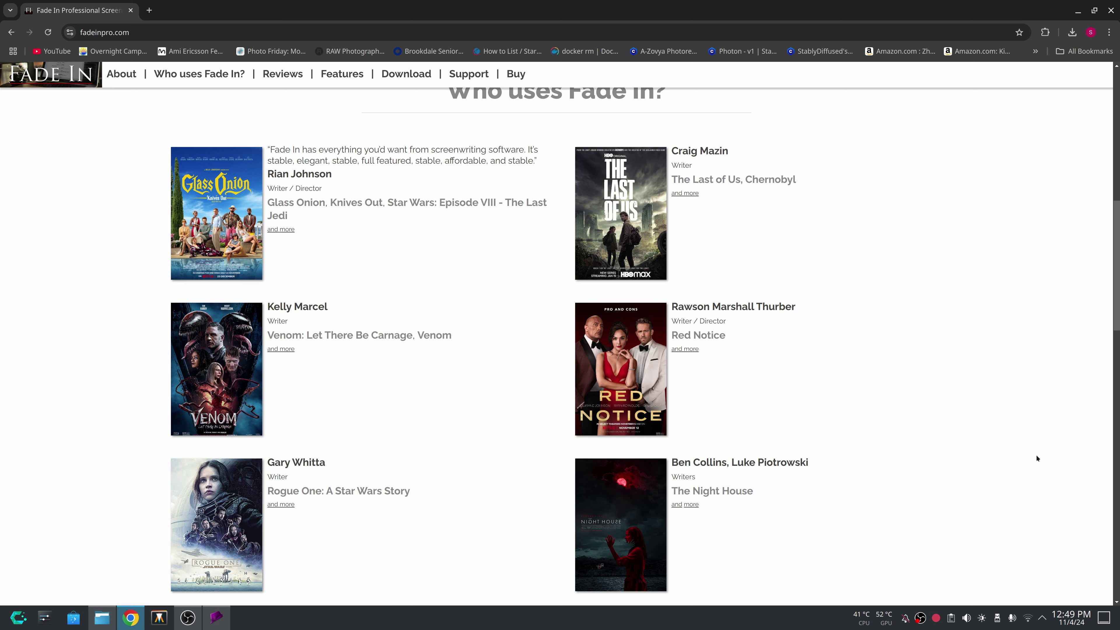
pyautogui.scroll(-4, 1014, 449)
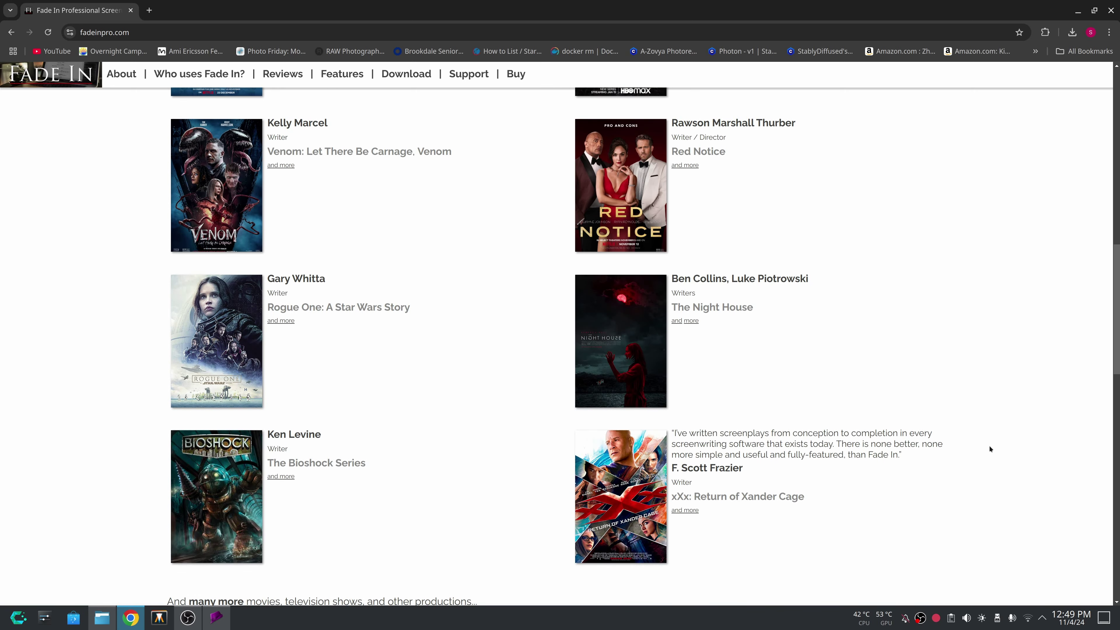
pyautogui.scroll(-3, 994, 448)
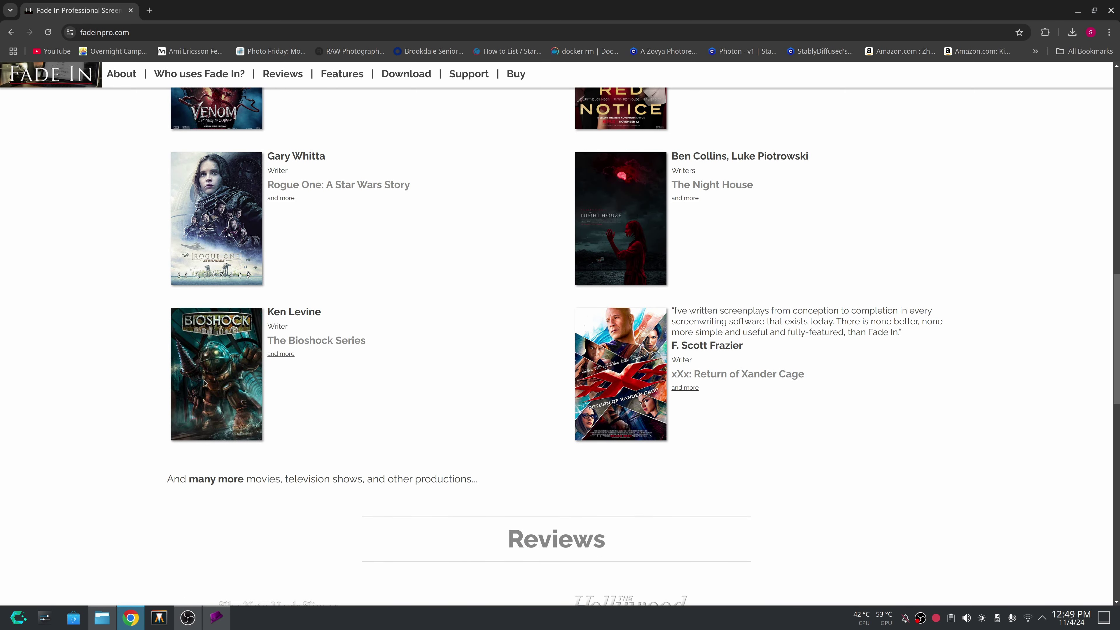
pyautogui.click(406, 74)
pyautogui.scroll(-6, 511, 380)
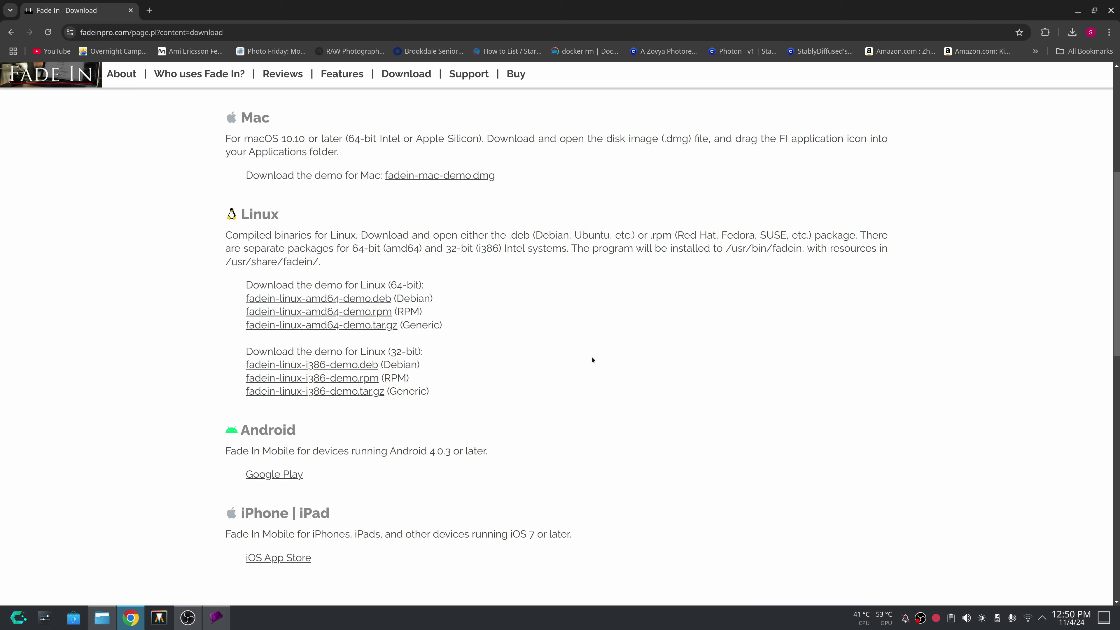
pyautogui.scroll(-10, 671, 344)
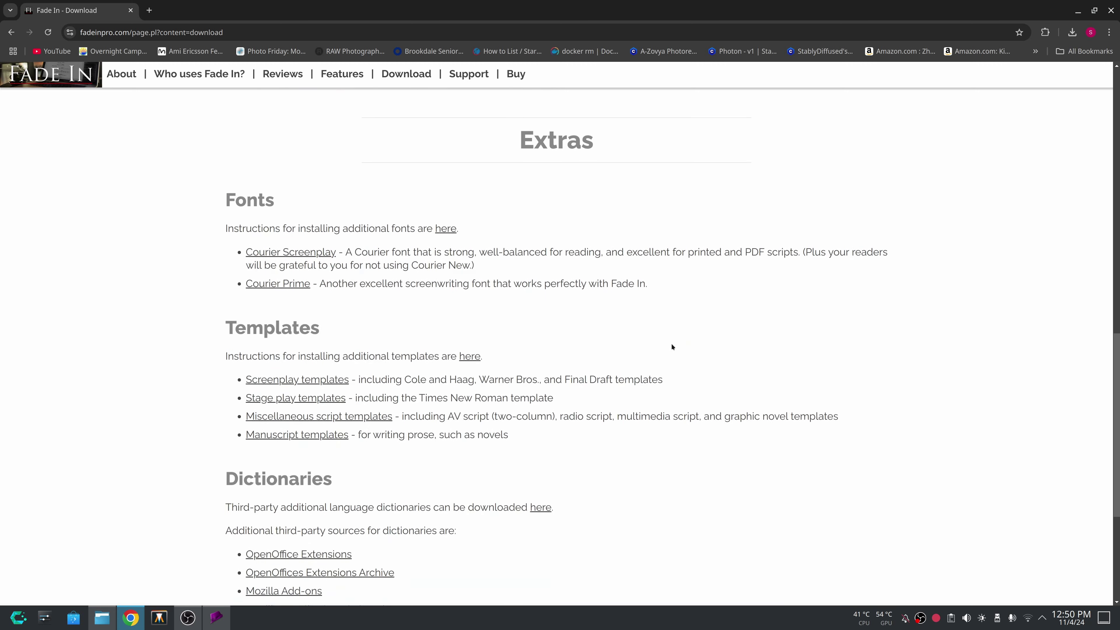
pyautogui.scroll(-2, 672, 346)
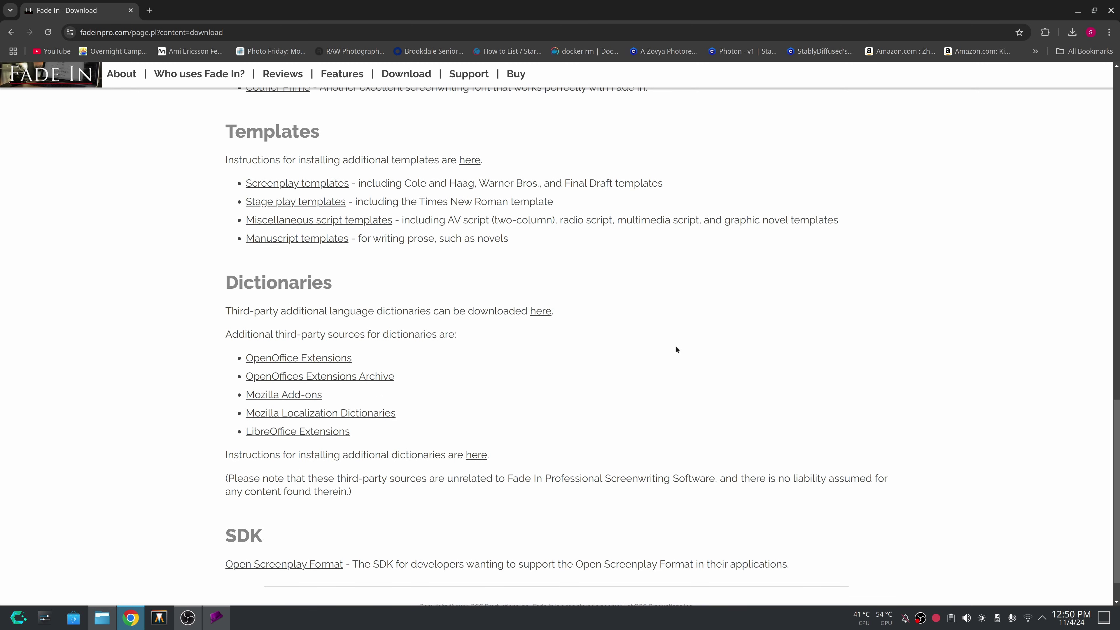
pyautogui.scroll(8, 675, 349)
pyautogui.scroll(-10, 733, 365)
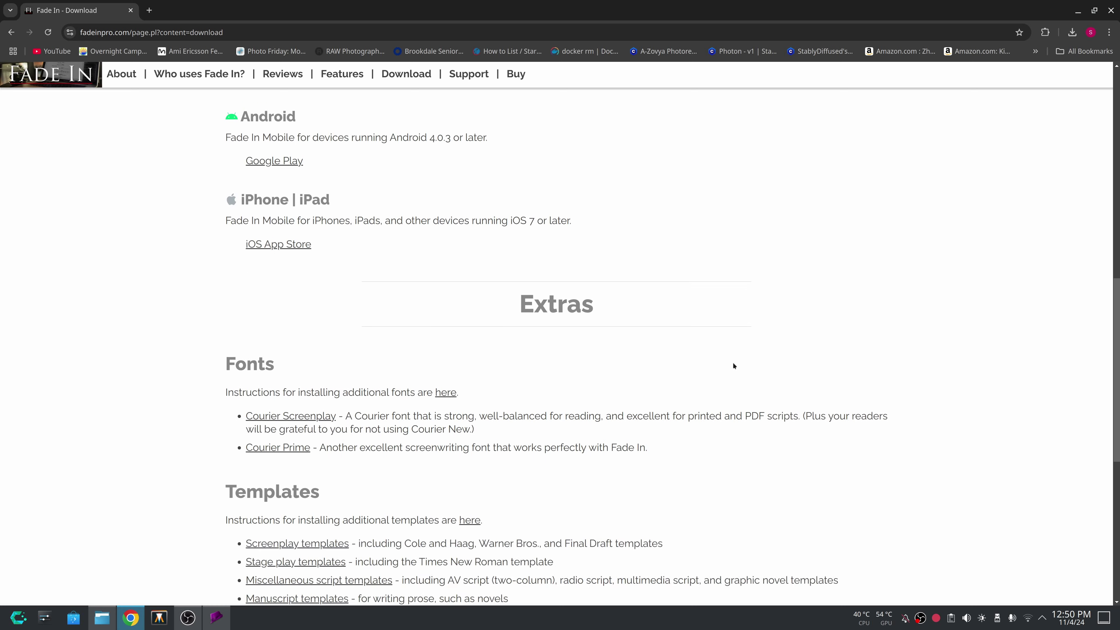
pyautogui.scroll(3, 733, 365)
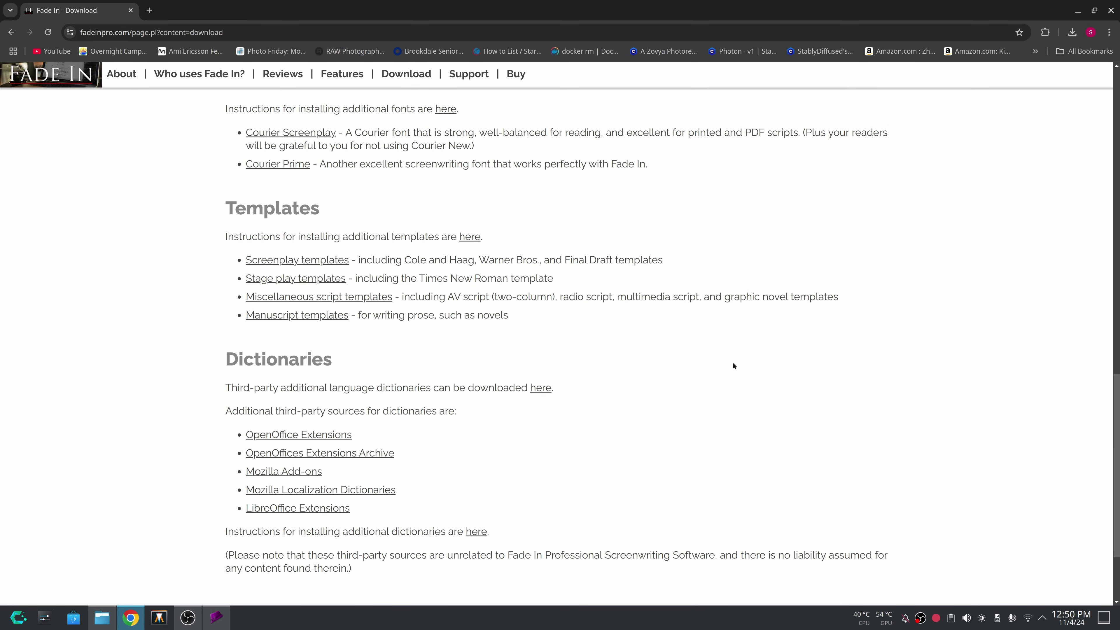
pyautogui.scroll(3, 733, 365)
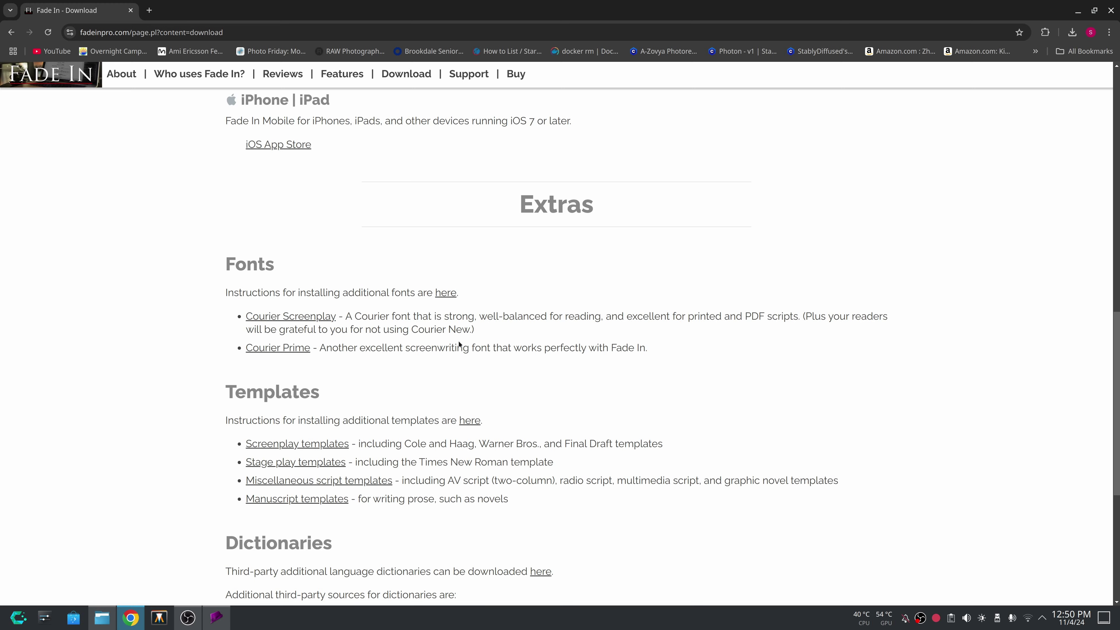
pyautogui.scroll(15, 663, 352)
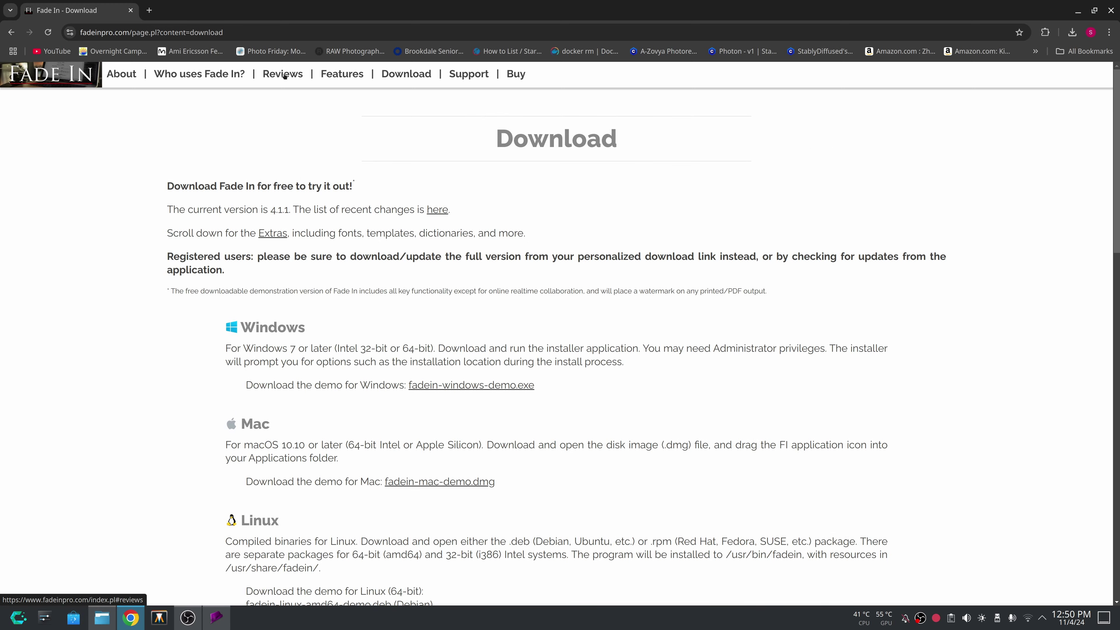
# - View the Fade In Features page and enlarge the second interface screenshot
pyautogui.click(336, 75)
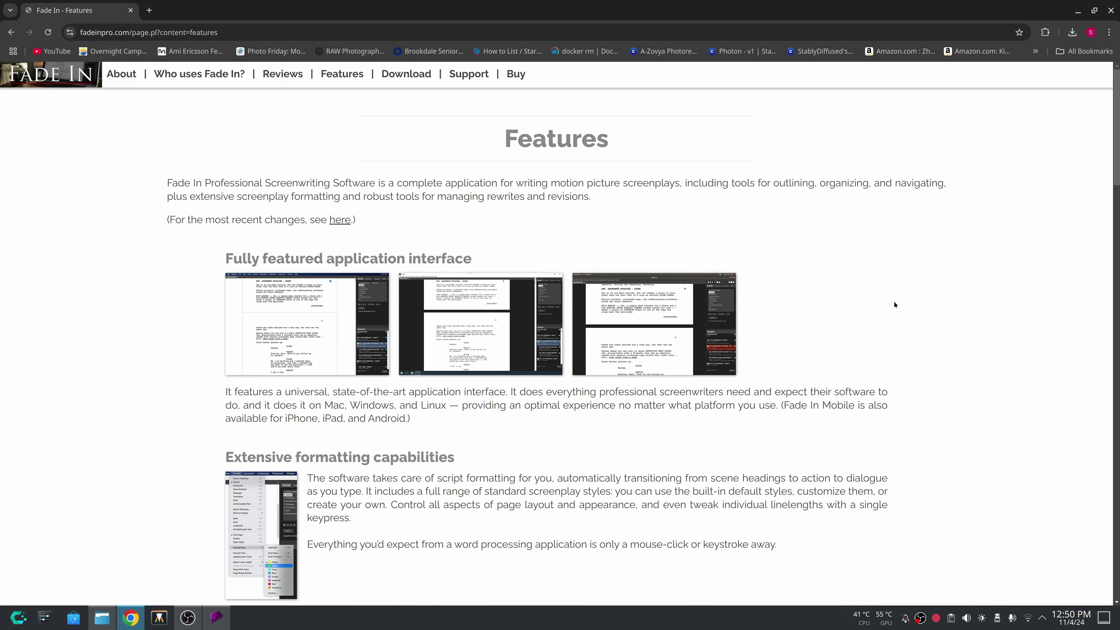
pyautogui.click(472, 326)
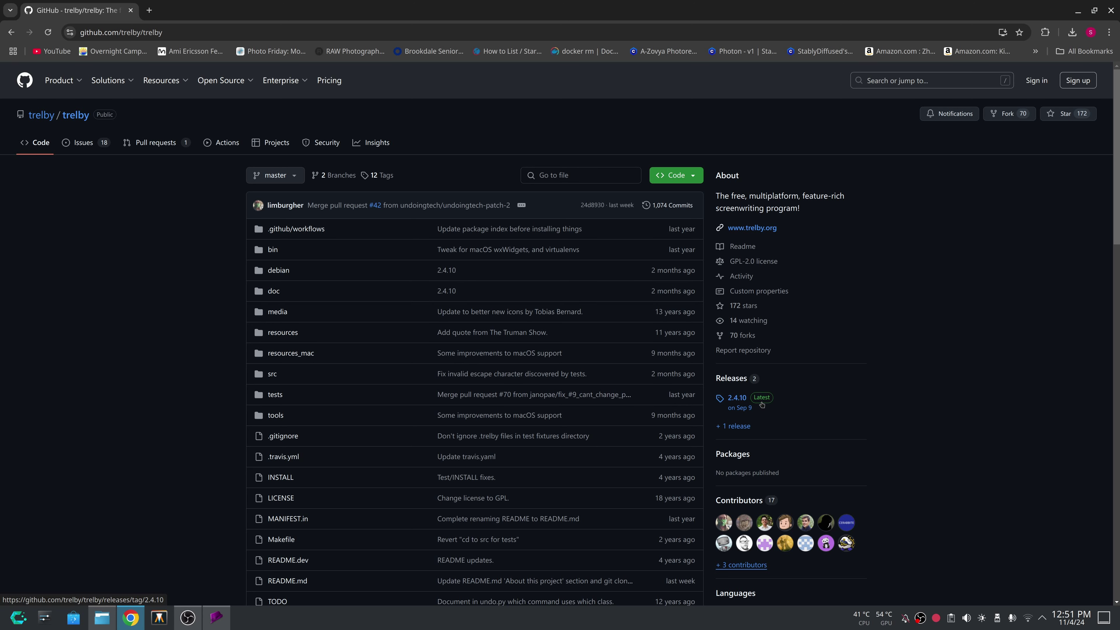
# - Check the 2.4.10 release and the trelby README, then minimise Chrome to return to Trelby
pyautogui.click(760, 401)
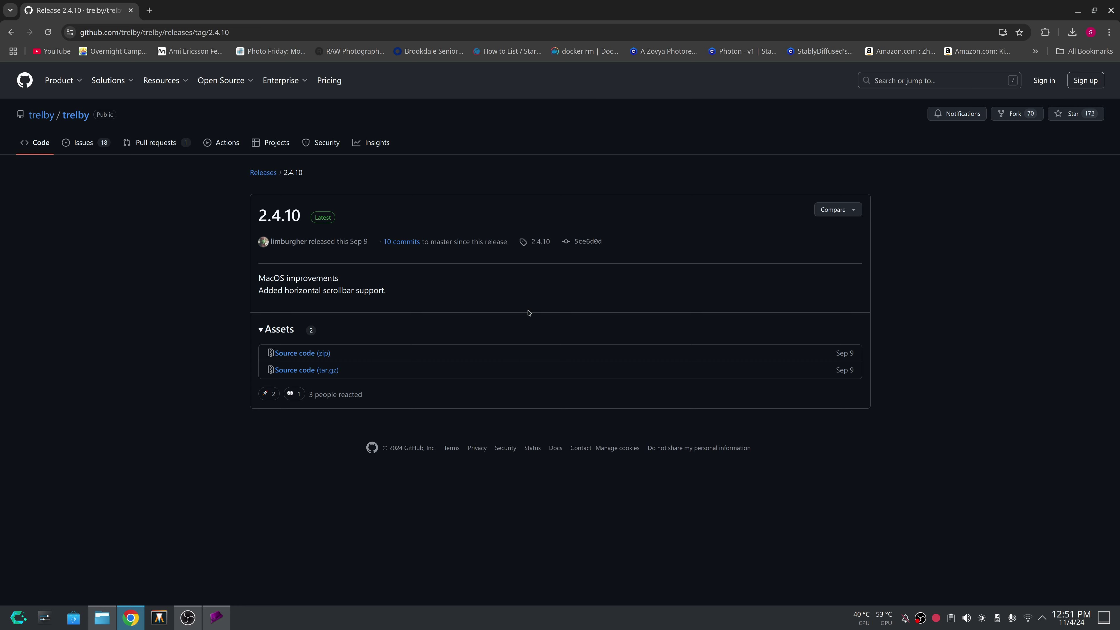
pyautogui.hotkey('alt', 'Left')
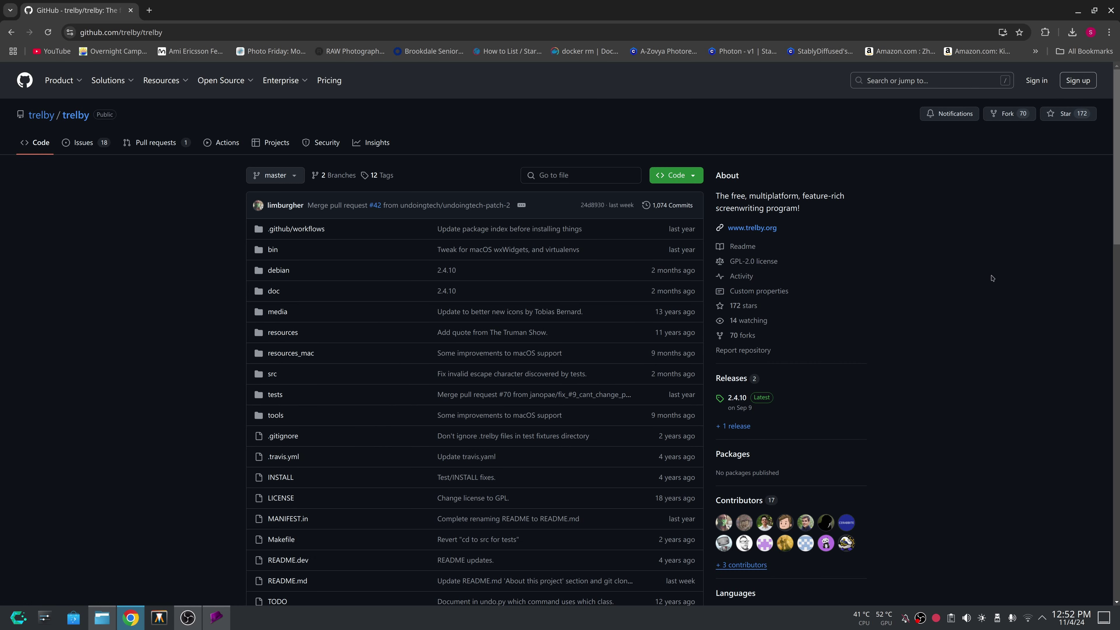
pyautogui.scroll(-1, 981, 274)
pyautogui.scroll(-3, 981, 274)
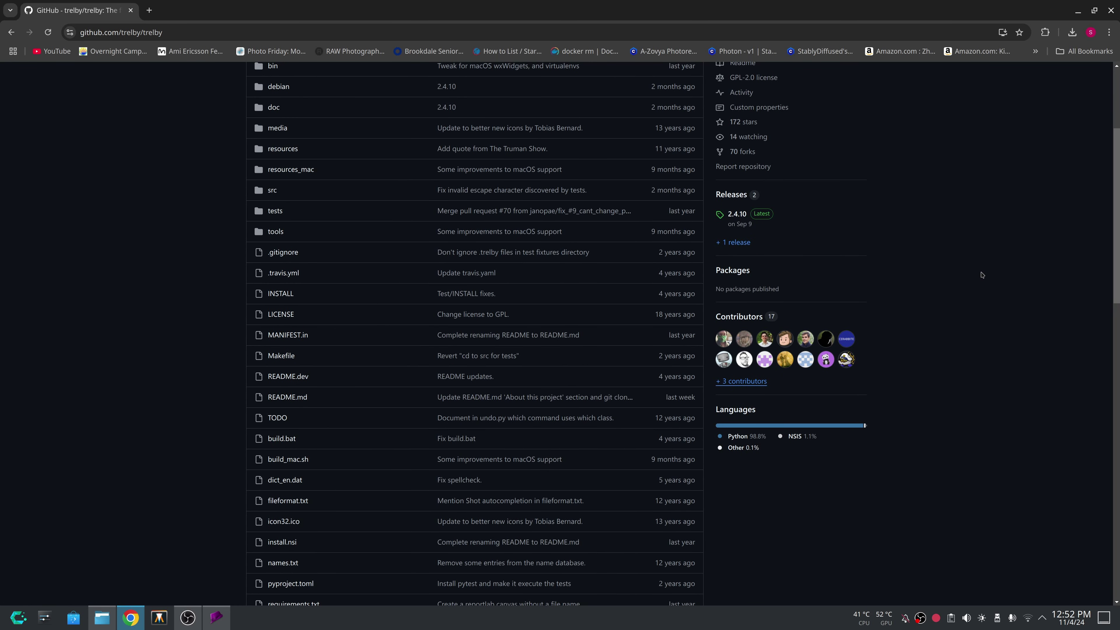
pyautogui.scroll(4, 981, 274)
pyautogui.scroll(-5, 992, 291)
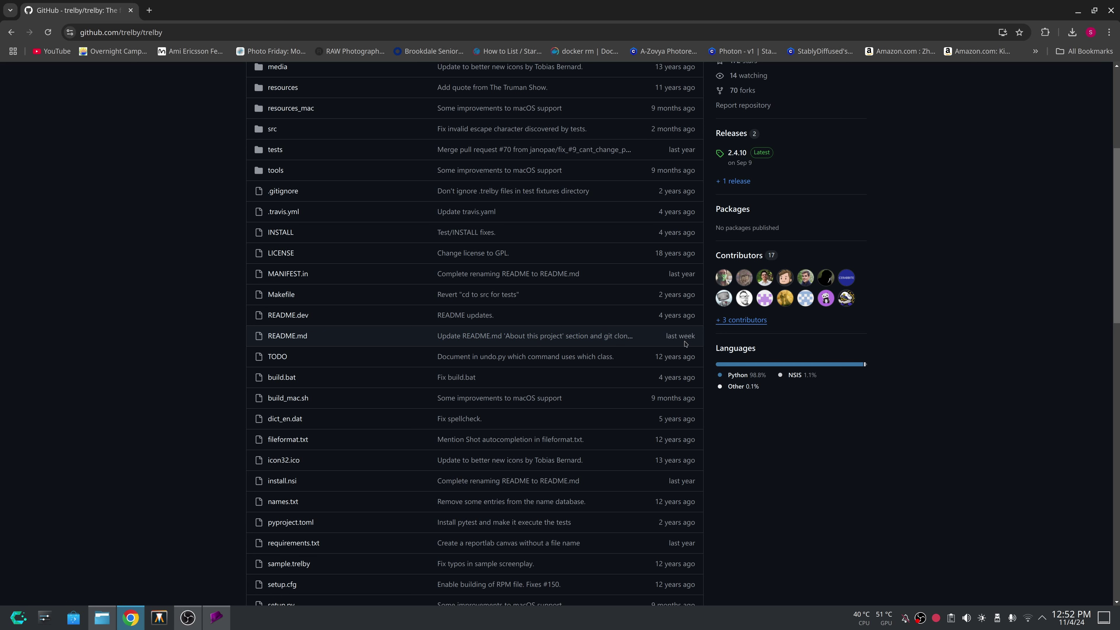
pyautogui.scroll(4, 612, 367)
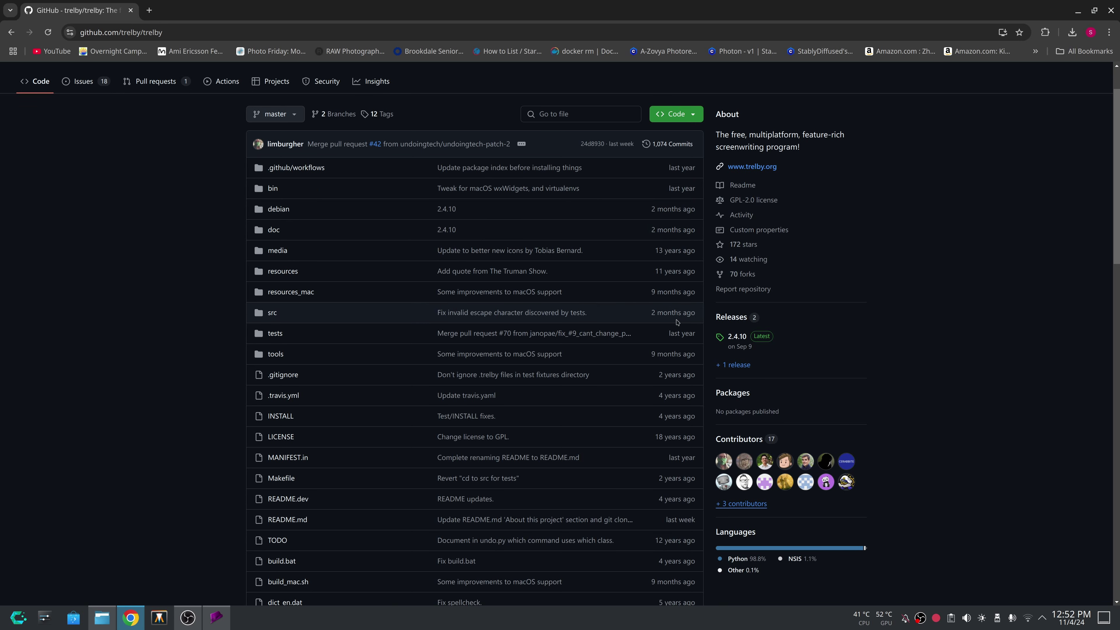
pyautogui.scroll(-10, 661, 396)
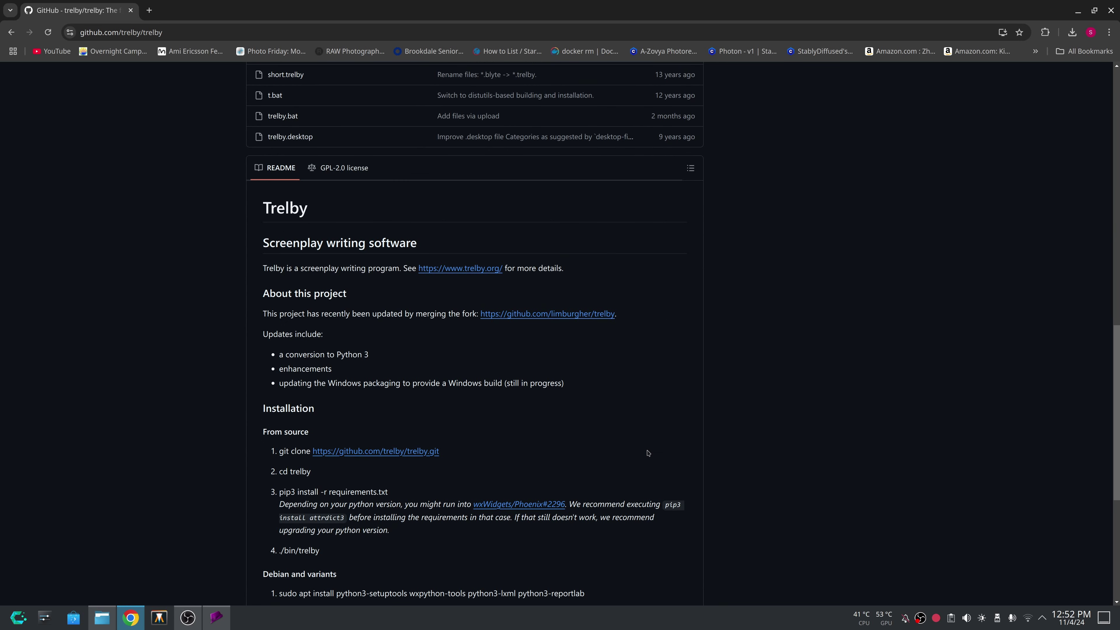
pyautogui.scroll(15, 647, 453)
pyautogui.click(1110, 9)
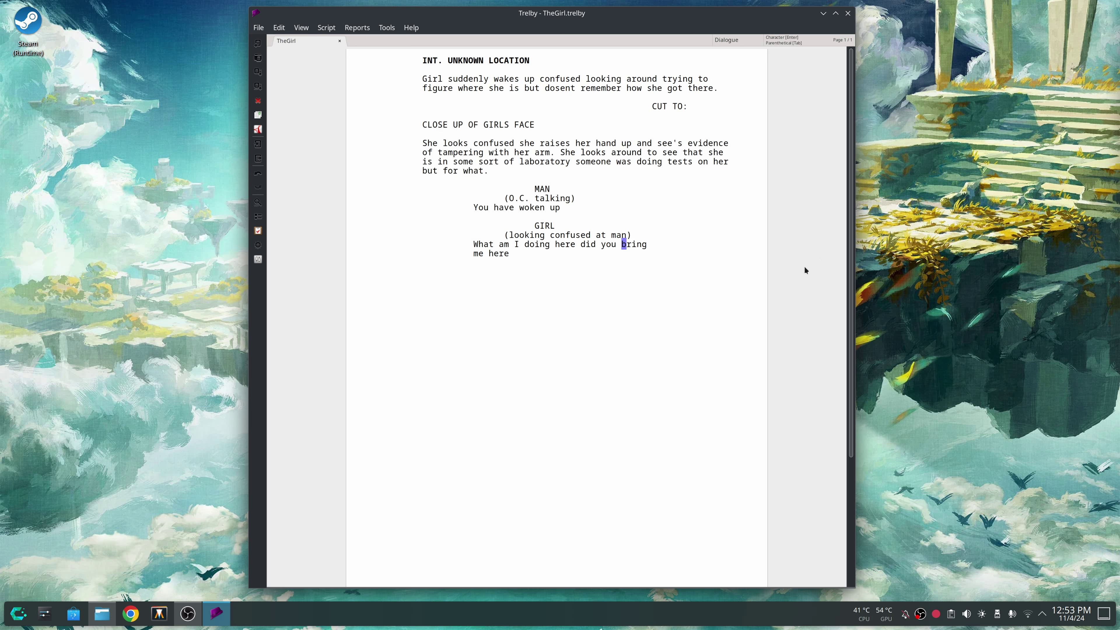
# - Export the script to PDF, look it over in the viewer, and close it
pyautogui.click(257, 129)
pyautogui.scroll(-10, 778, 332)
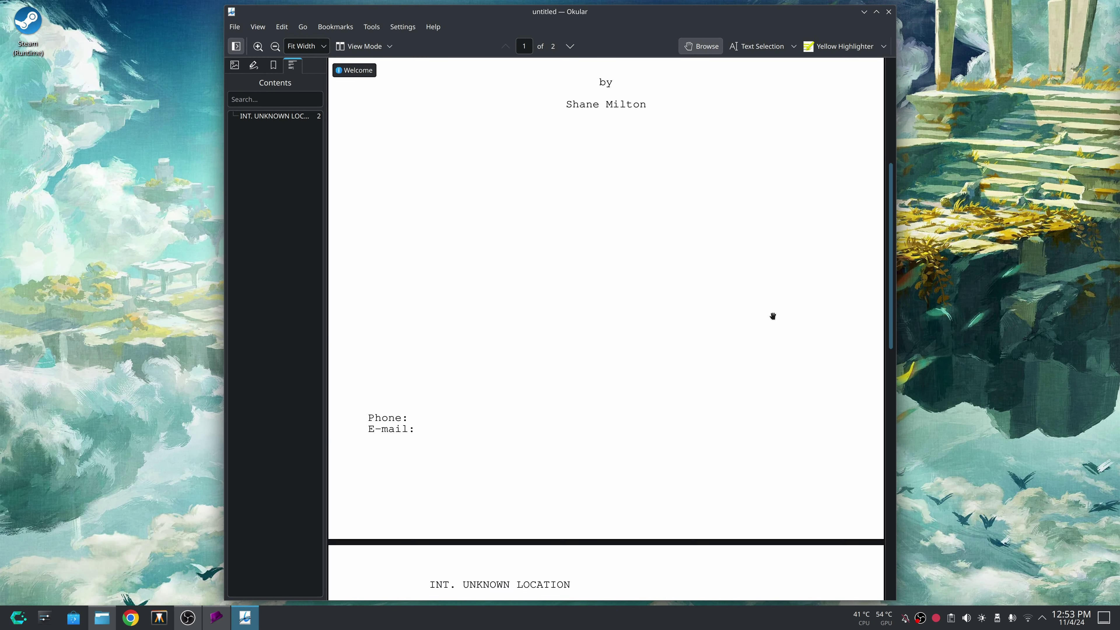
pyautogui.click(888, 12)
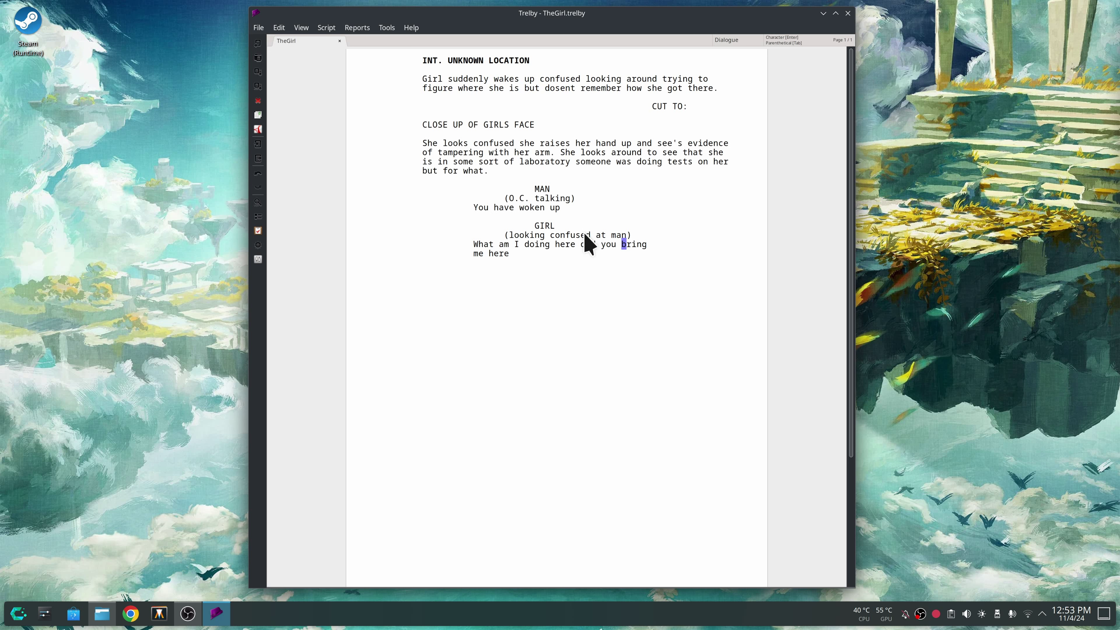
# - Add an empty line after the girl's 'me here' dialogue, check its element types, then switch to Chrome
pyautogui.click(514, 257)
pyautogui.press('Return')
pyautogui.rightClick(536, 273)
pyautogui.moveTo(578, 281)
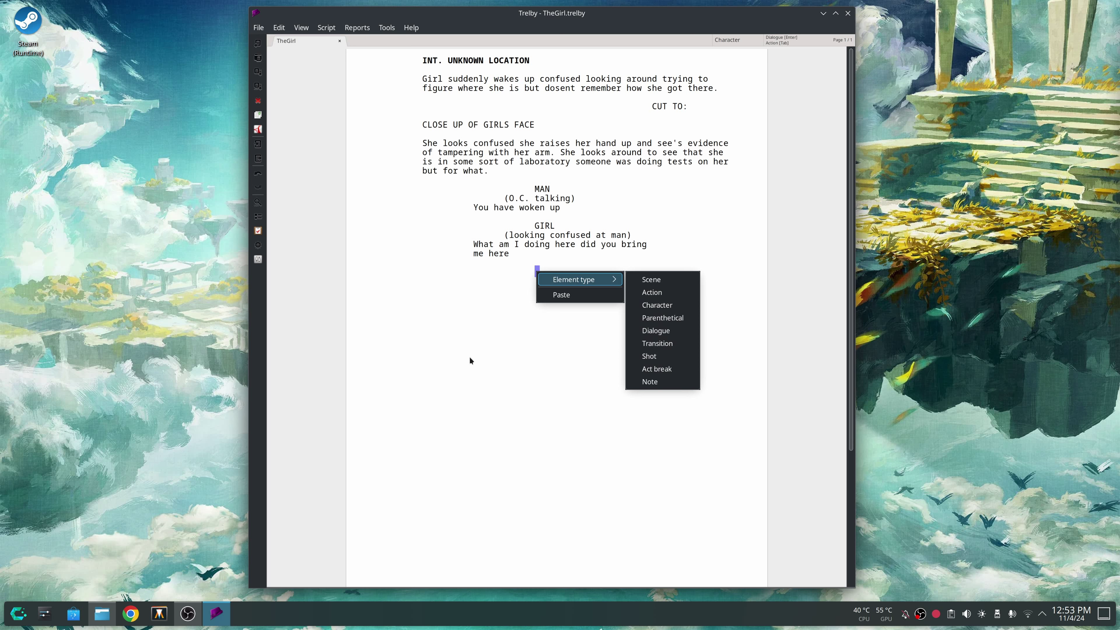
pyautogui.click(508, 274)
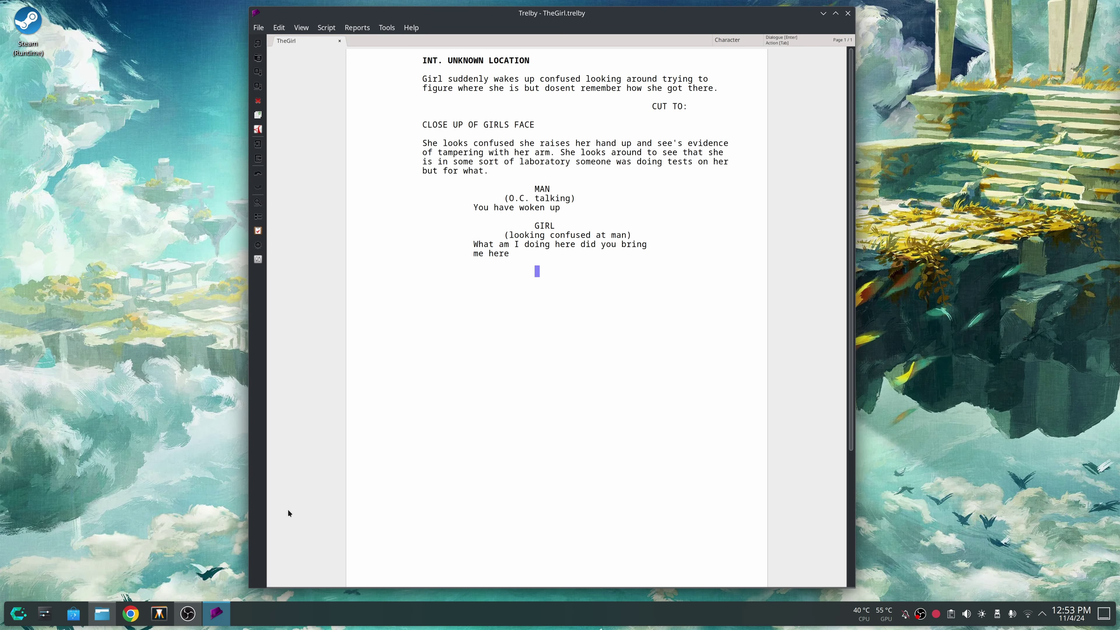
pyautogui.click(130, 613)
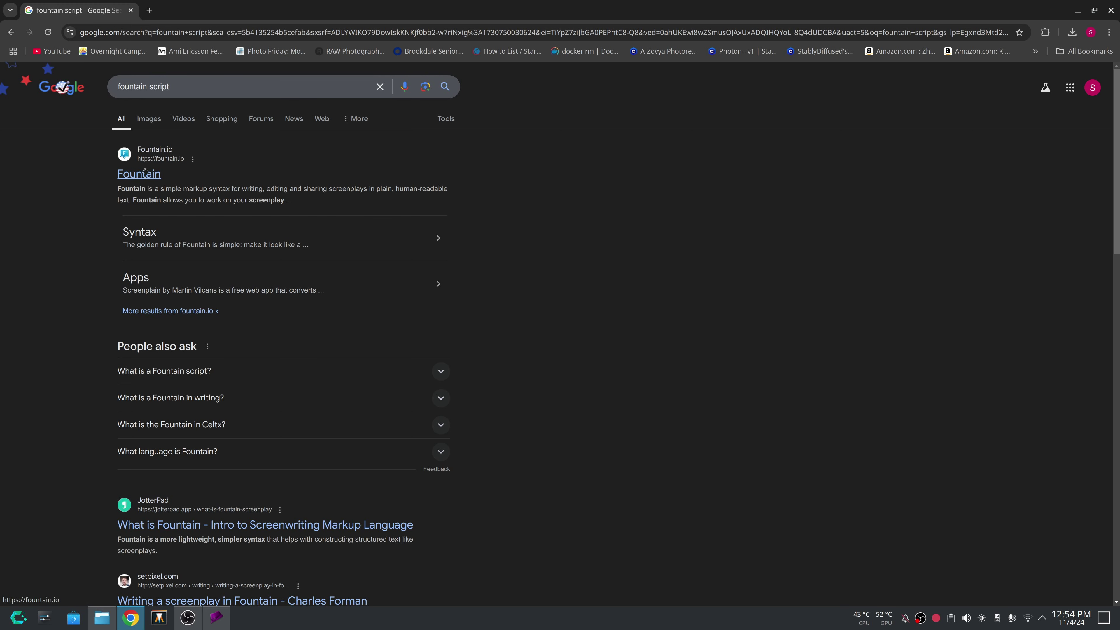
# - Open fountain.io from the 'fountain script' search results and scroll through its homepage
pyautogui.click(142, 175)
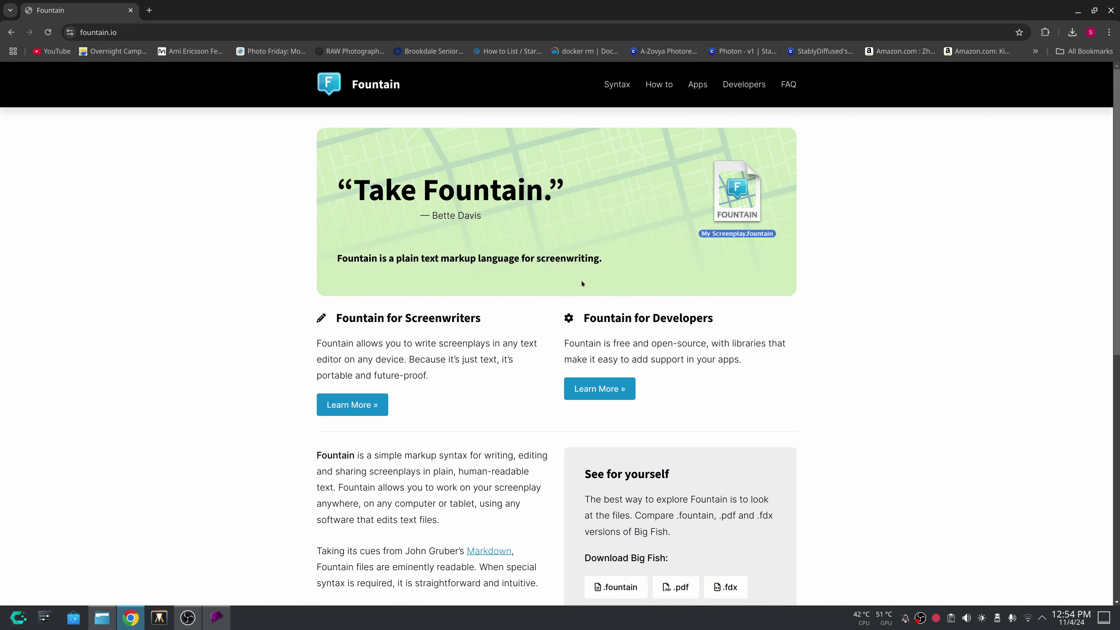
pyautogui.scroll(-3, 903, 376)
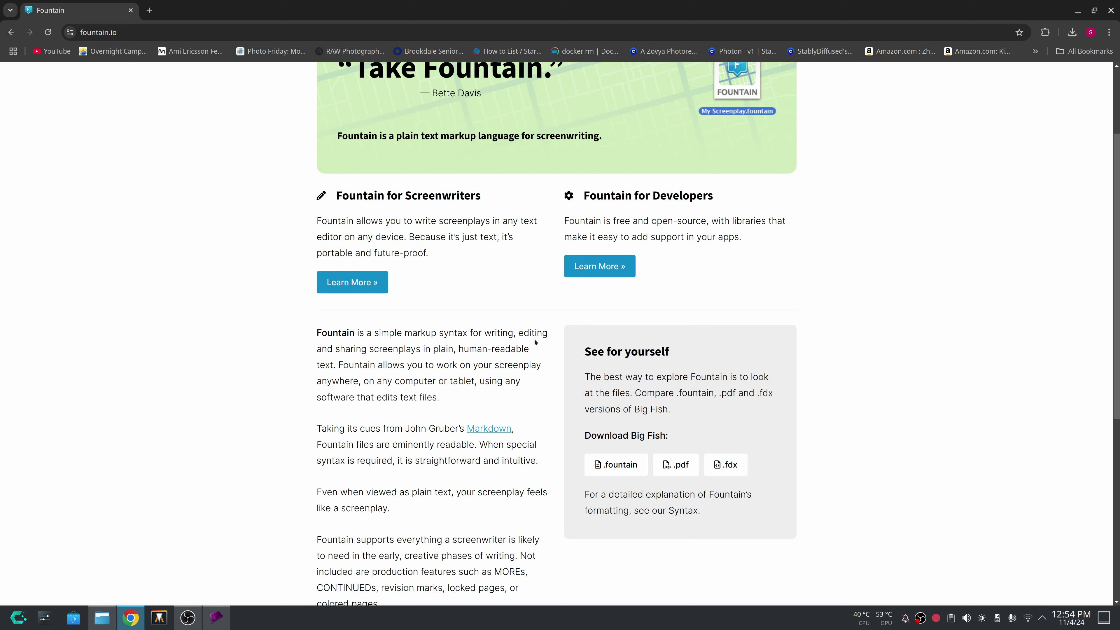
pyautogui.scroll(3, 839, 361)
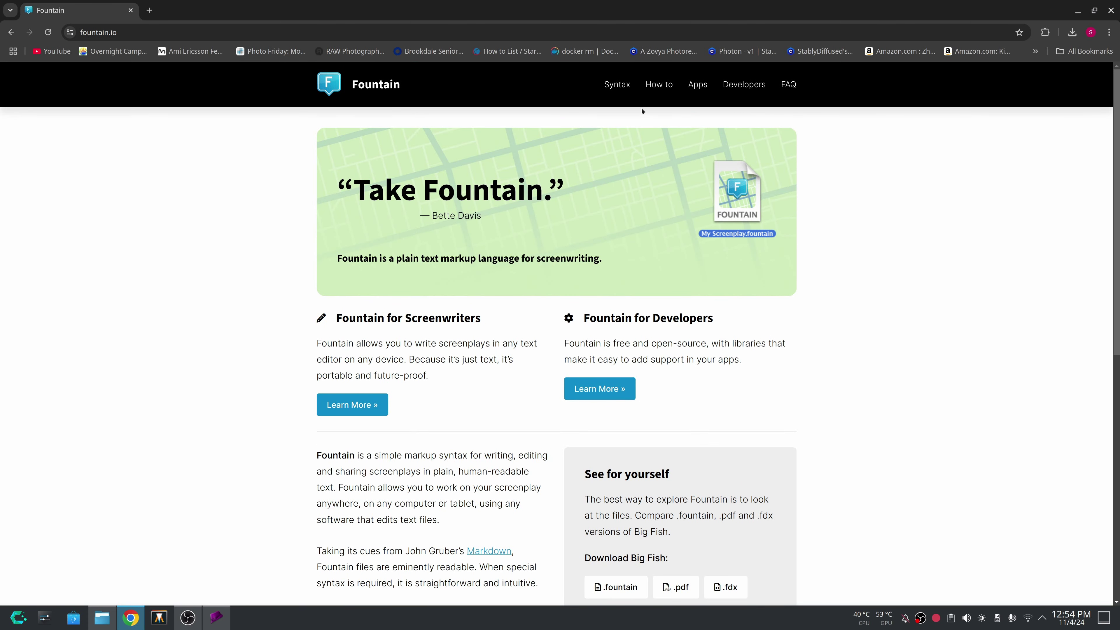
# - Read the Fountain syntax rules for Action, scene headings and characters on fountain.io
pyautogui.click(617, 88)
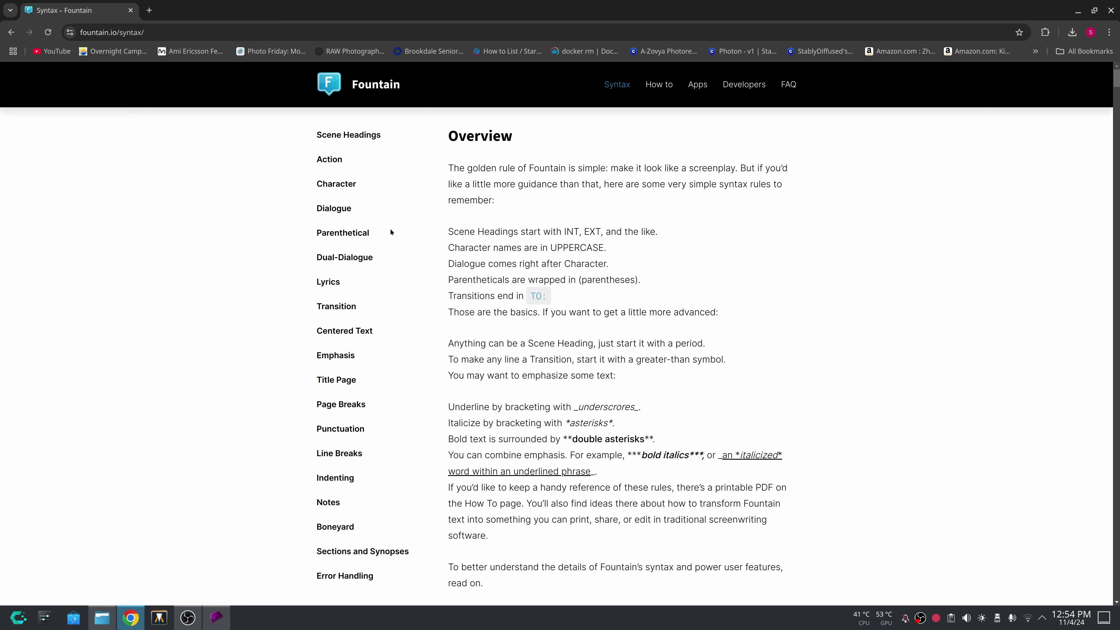
pyautogui.click(330, 160)
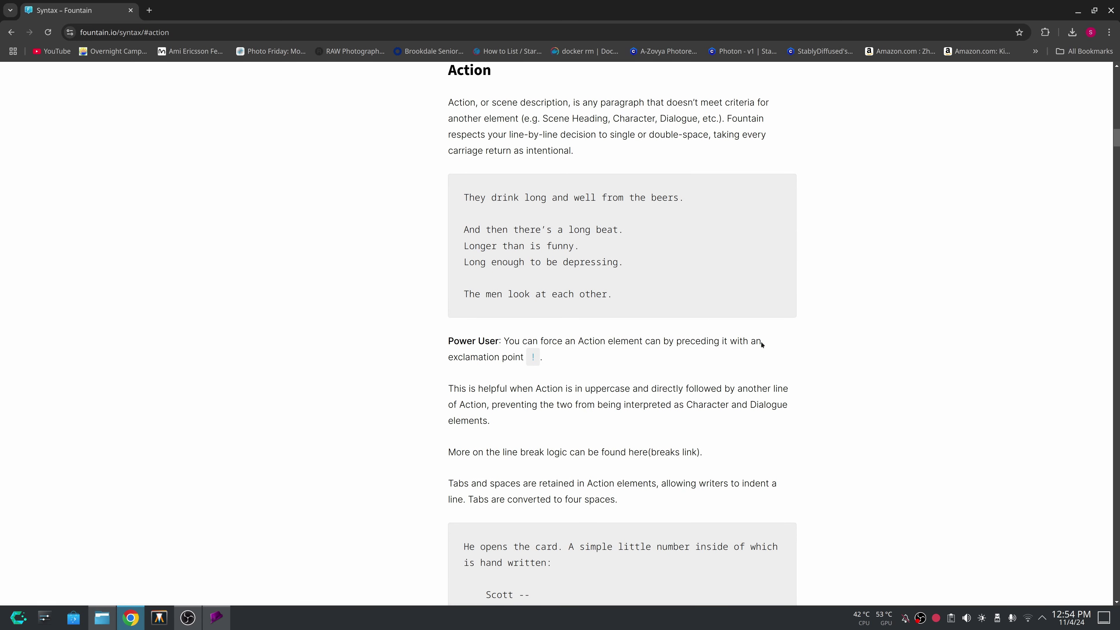
pyautogui.scroll(15, 870, 370)
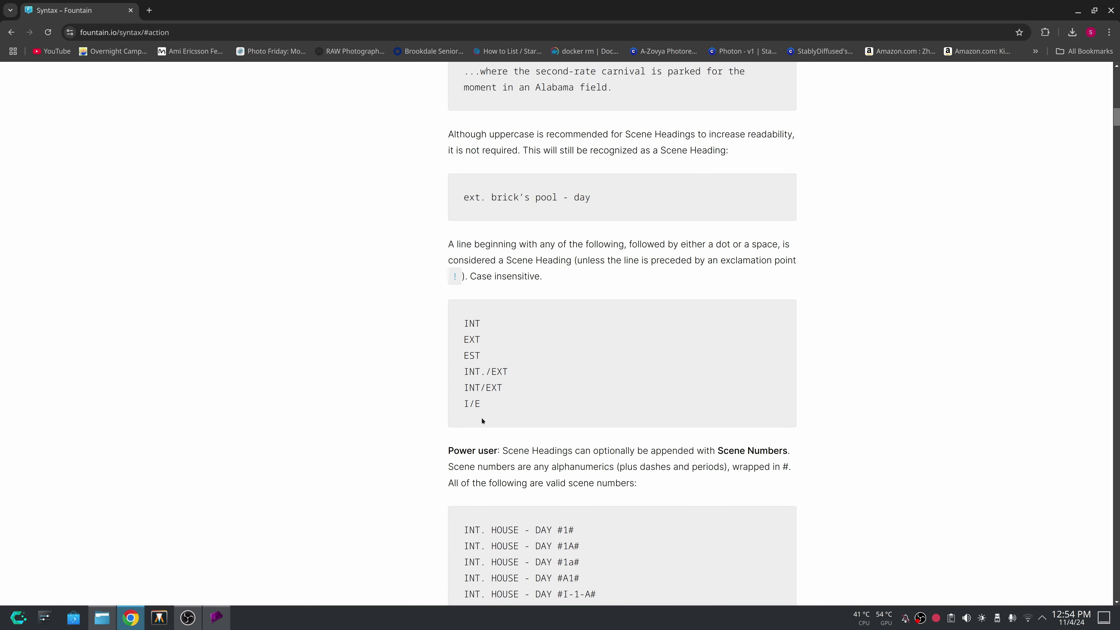
pyautogui.moveTo(1114, 125); pyautogui.dragTo(1105, 178)
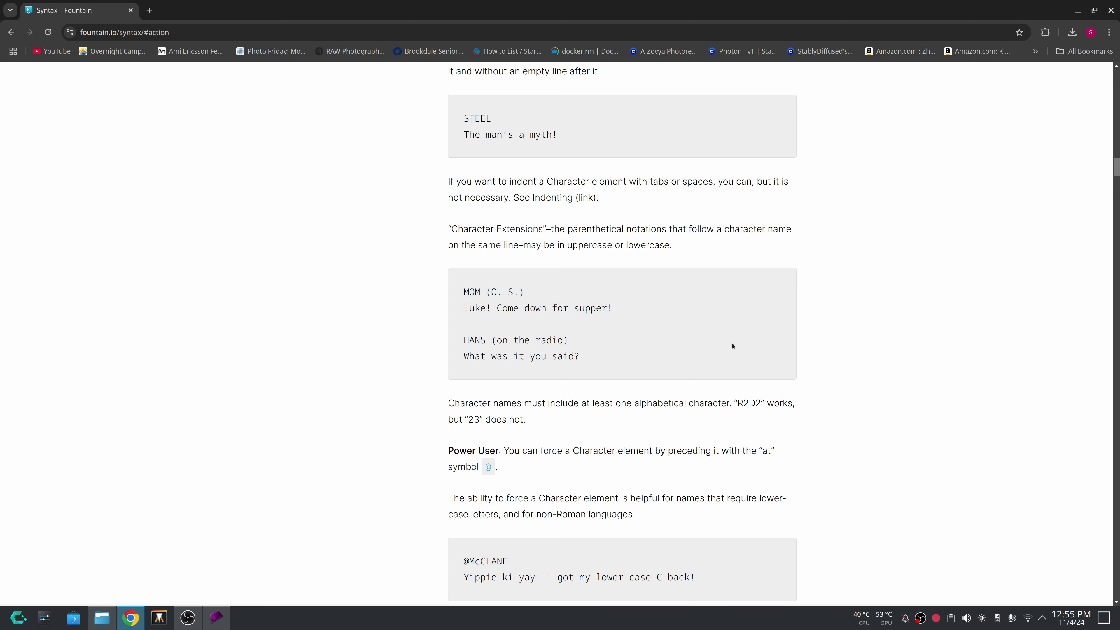
pyautogui.moveTo(1116, 173); pyautogui.dragTo(1115, 77)
# - Close Chrome and Trelby, and launch Code - OSS with TheGirl.fountain
pyautogui.click(1110, 11)
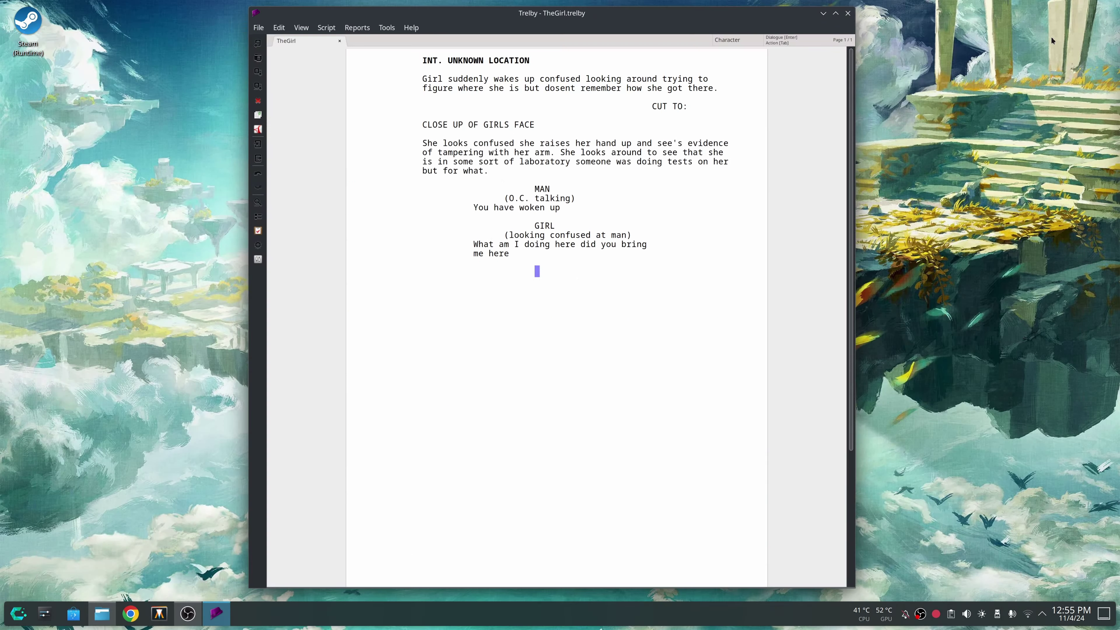
pyautogui.click(847, 12)
pyautogui.click(18, 613)
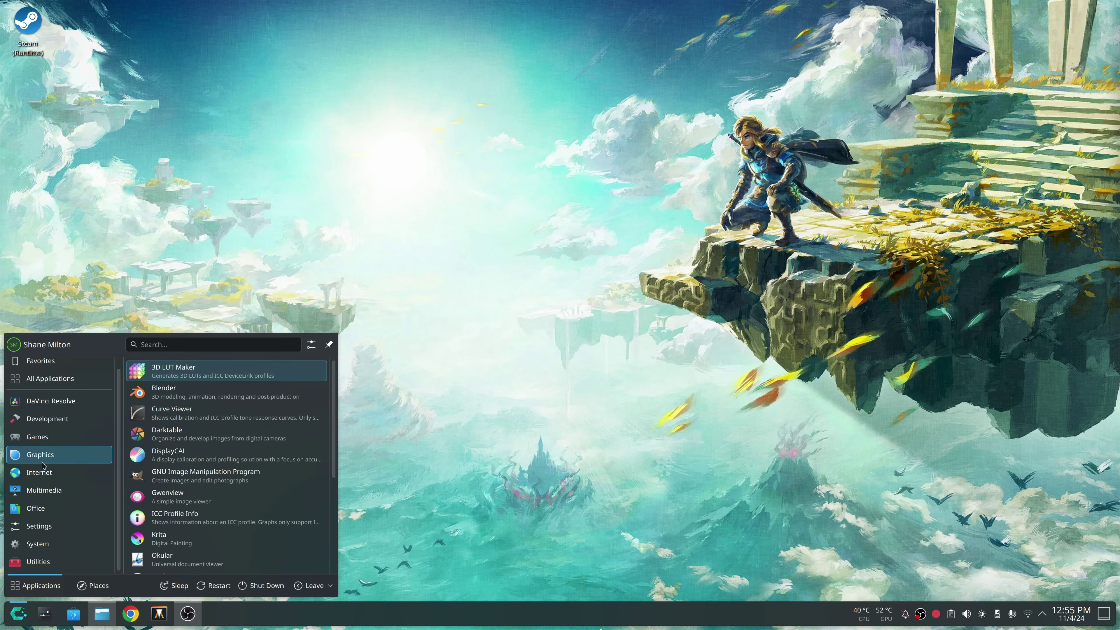
pyautogui.moveTo(81, 424)
pyautogui.click(185, 392)
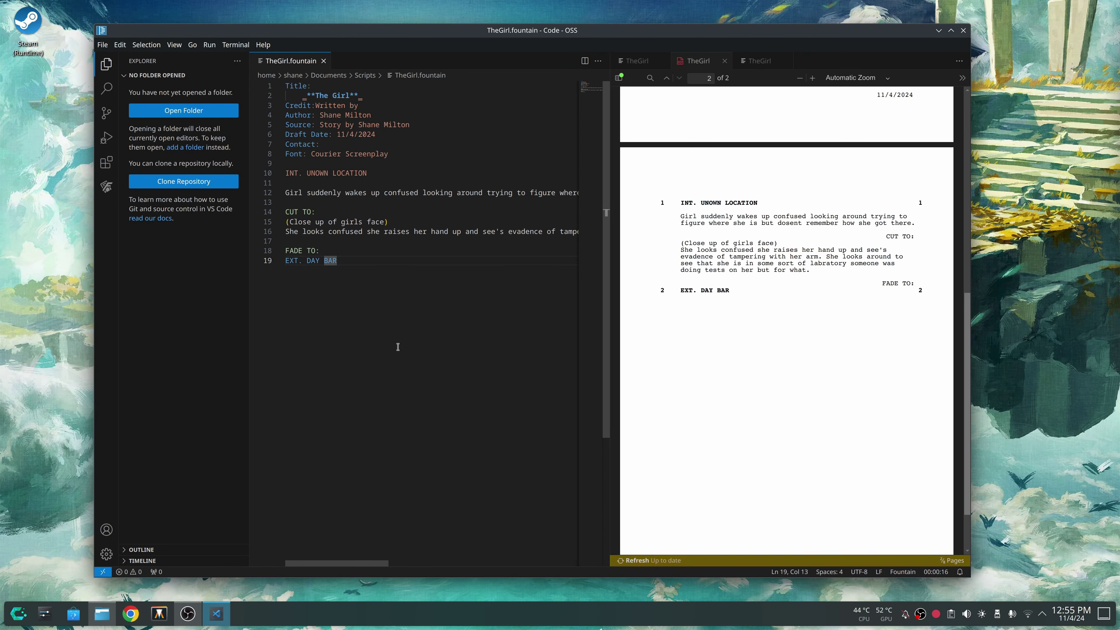
# - Replace the FADE TO: and EXT. DAY BAR lines with MAN (O.C.) saying 'So you have woken up', then save
pyautogui.press('BackSpace')
pyautogui.press('BackSpace')
pyautogui.press('BackSpace')
pyautogui.press('BackSpace')
pyautogui.press('BackSpace')
pyautogui.press('BackSpace')
pyautogui.press('BackSpace')
pyautogui.press('BackSpace')
pyautogui.press('BackSpace')
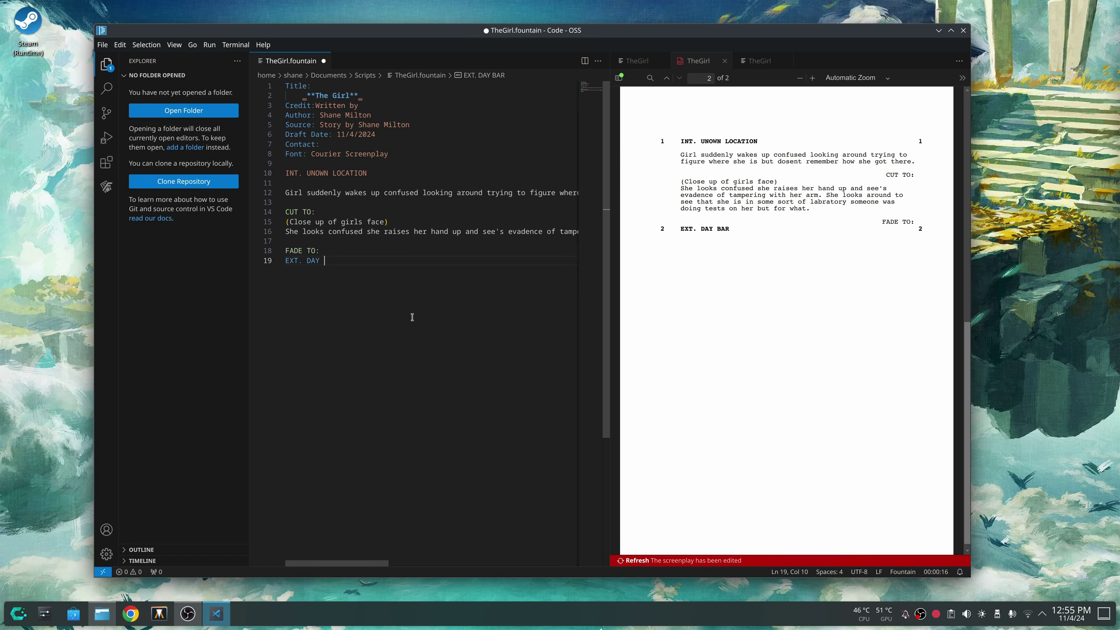
pyautogui.press('BackSpace')
pyautogui.press('BackSpace')
pyautogui.press('BackSpace')
pyautogui.press('BackSpace')
pyautogui.press('BackSpace')
pyautogui.press('BackSpace')
pyautogui.press('BackSpace')
pyautogui.press('BackSpace')
pyautogui.press('BackSpace')
pyautogui.press('BackSpace')
pyautogui.press('BackSpace')
pyautogui.press('BackSpace')
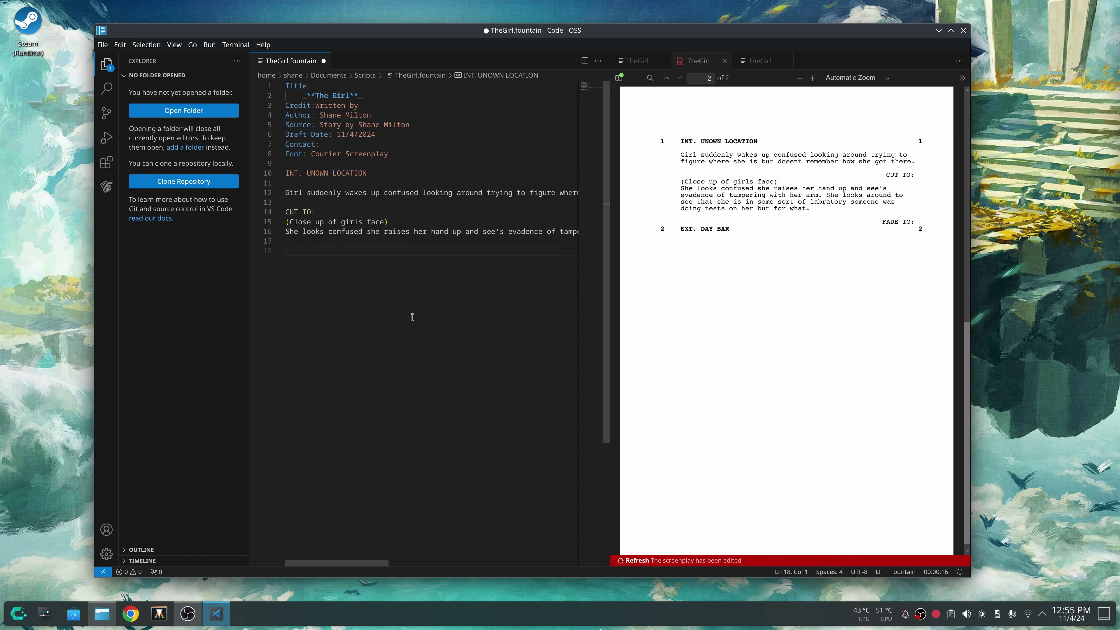
pyautogui.write('MAN (O.C.')
pyautogui.press('Return')
pyautogui.write('So ykou')
pyautogui.press('BackSpace')
pyautogui.press('BackSpace')
pyautogui.press('BackSpace')
pyautogui.write('ou have woken up')
pyautogui.hotkey('ctrl', 's')
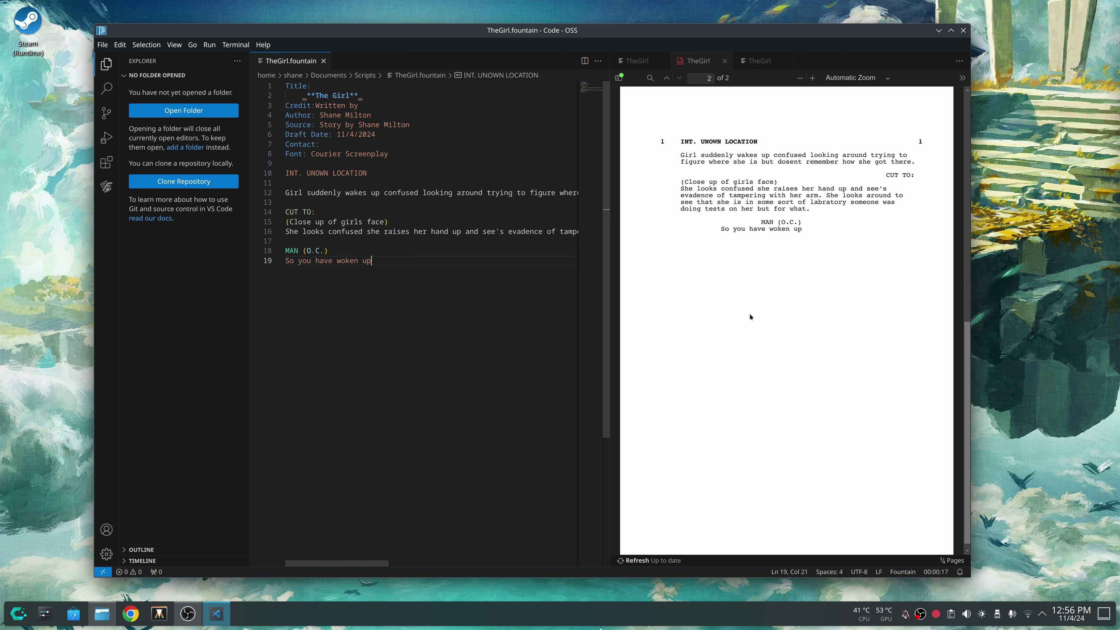
# - Show the screenplay outline, then add a GIRL character cue below the man's line
pyautogui.click(106, 186)
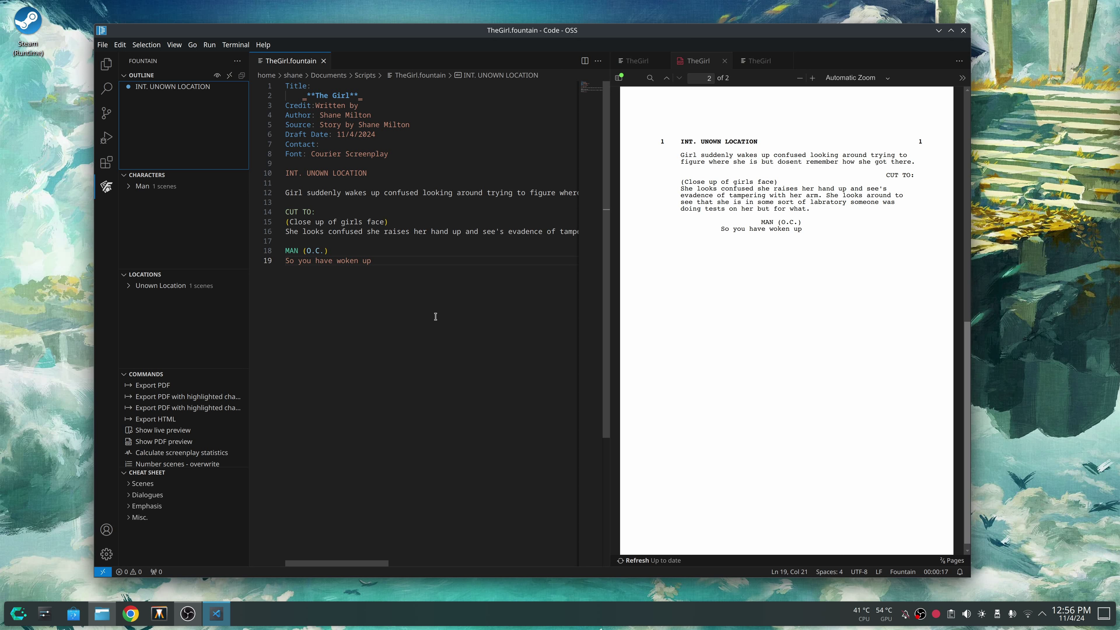
pyautogui.click(384, 259)
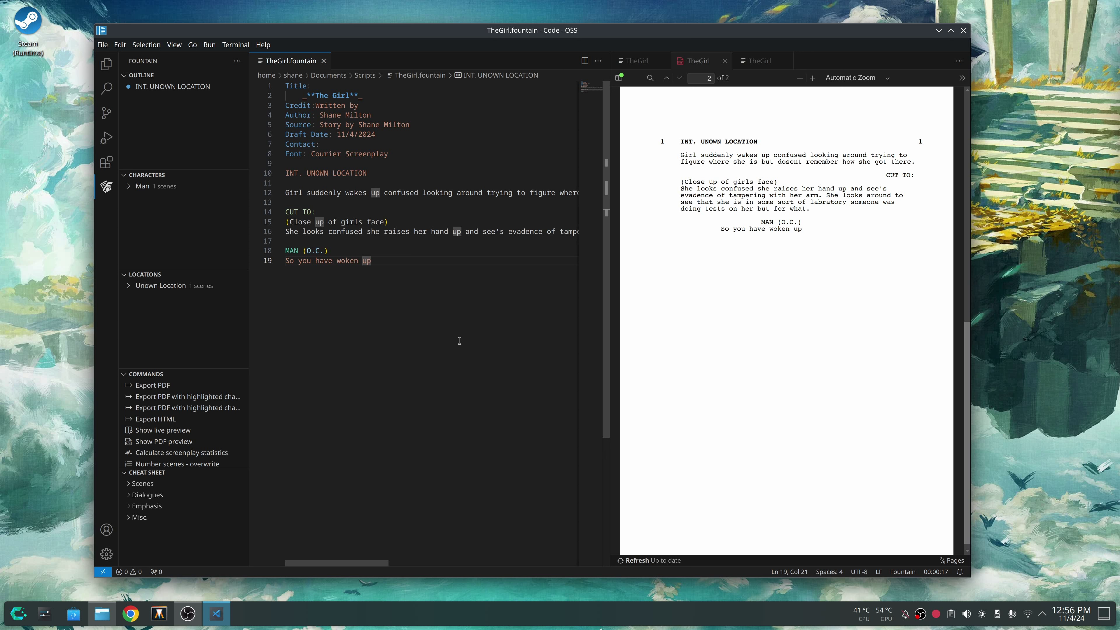
pyautogui.press('Return')
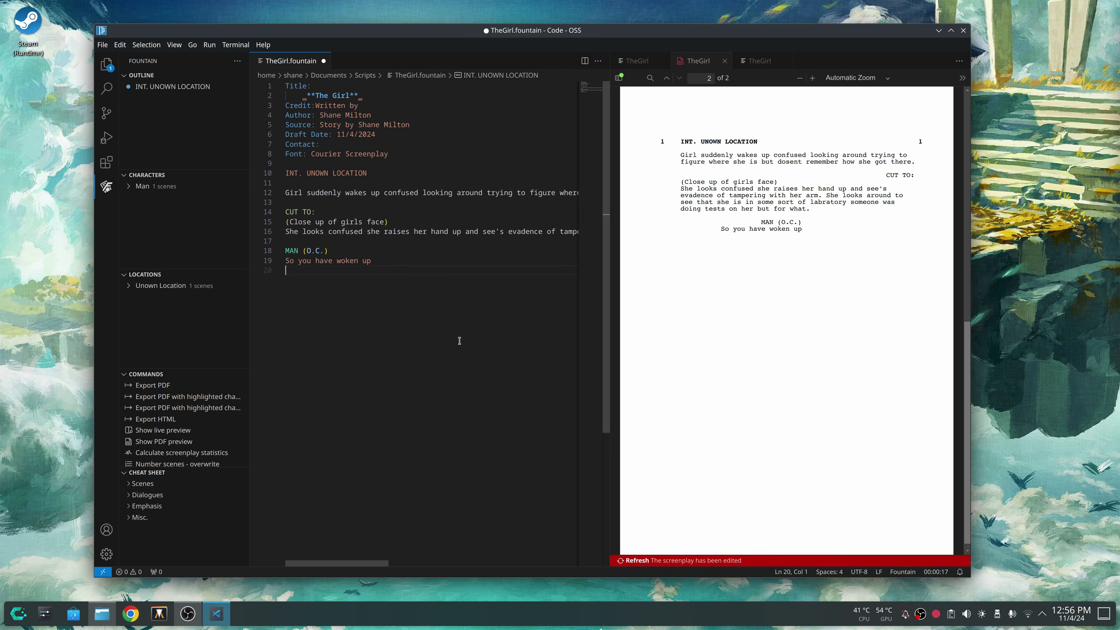
pyautogui.press('Return')
pyautogui.write('IRL')
pyautogui.press('Return')
pyautogui.hotkey('ctrl', 'BackSpace')
pyautogui.write('GIRL')
# - Give the girl the parenthetical (Looks at man confused) and the line 'Did you bring me here', then save
pyautogui.press('Return')
pyautogui.write('(Looks at man confus')
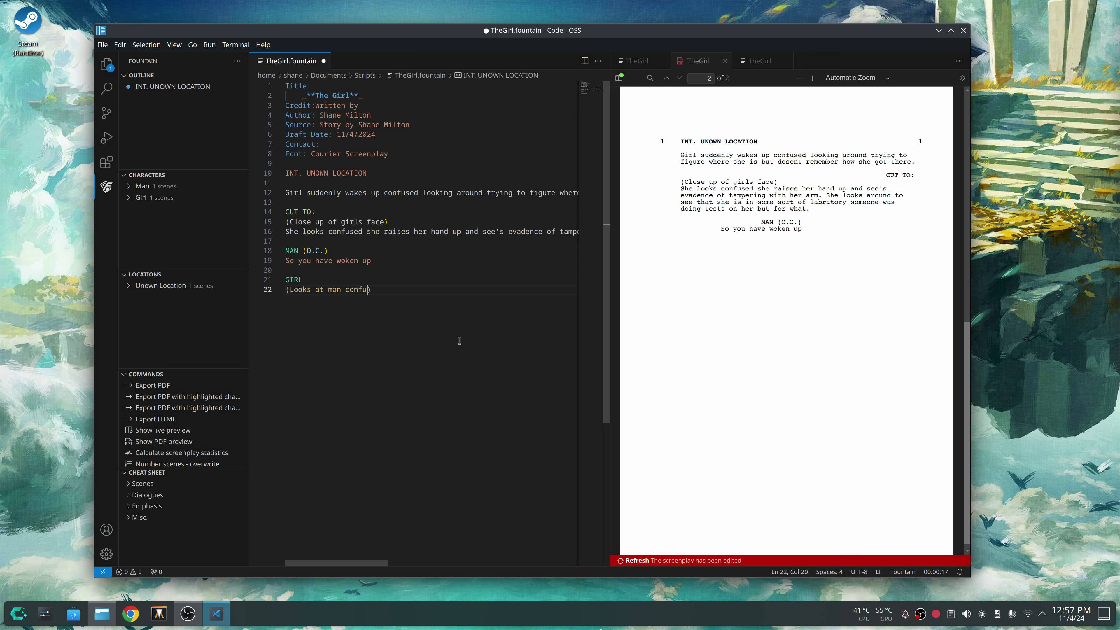
pyautogui.write('ed')
pyautogui.press('Return')
pyautogui.write('Did you bring hme here')
pyautogui.hotkey('ctrl', 's')
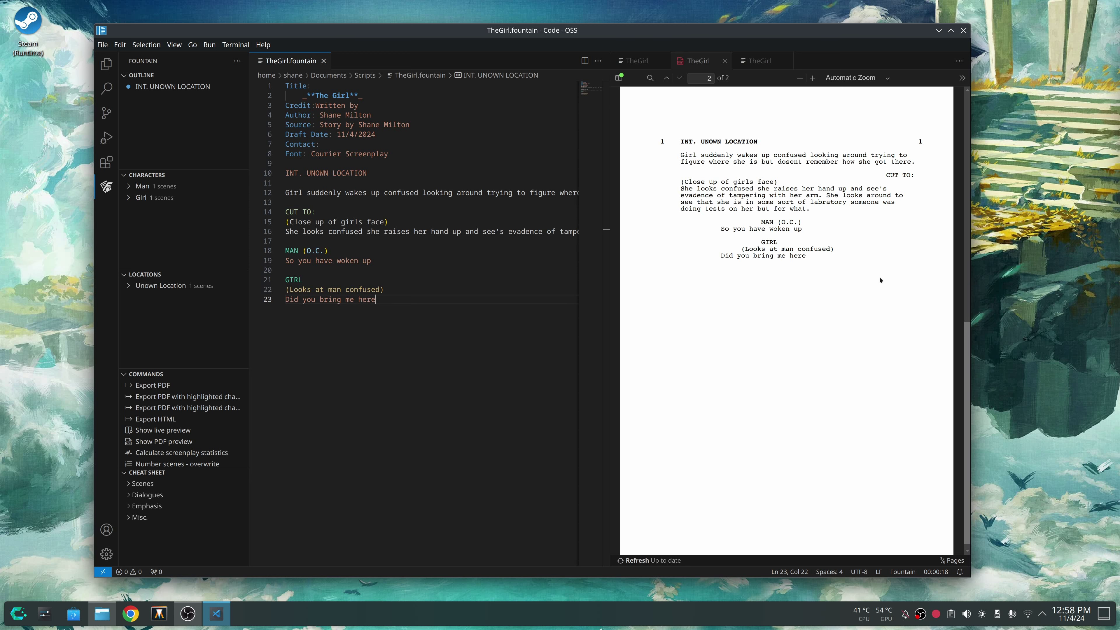
pyautogui.click(962, 30)
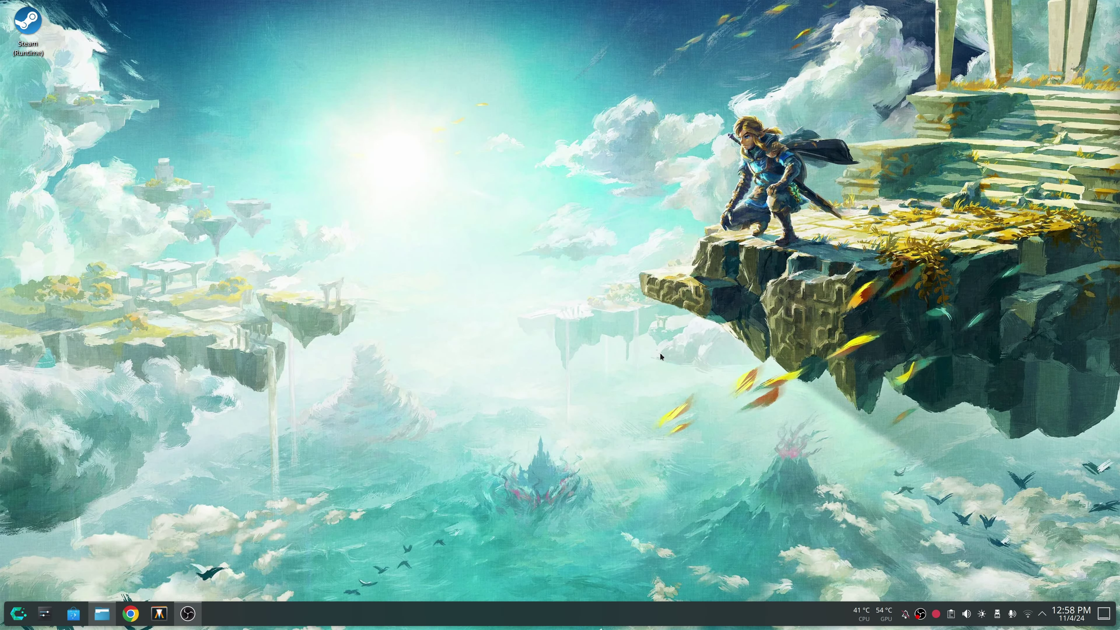